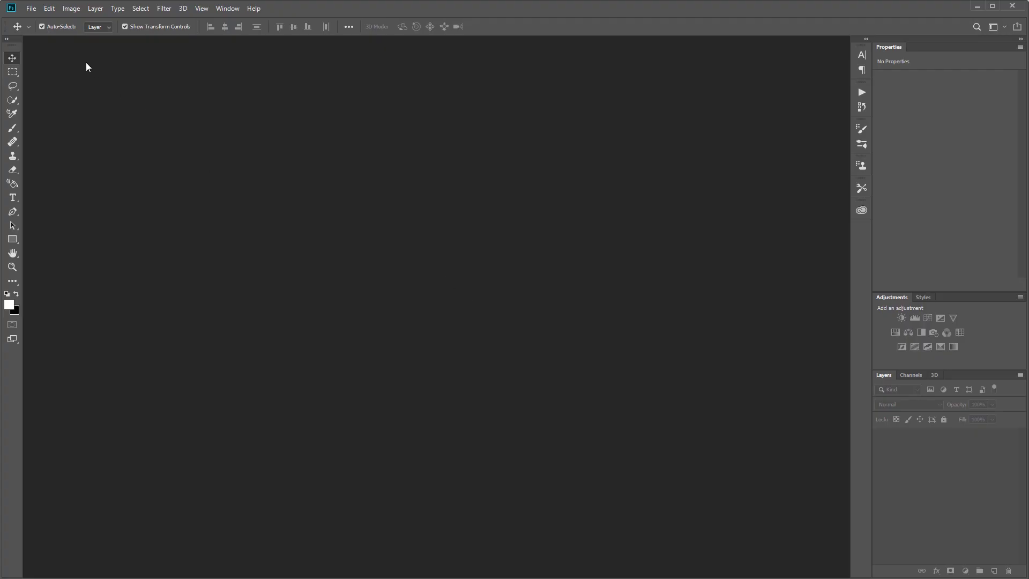
Step: Create Untitled-1, a 1080 px wide by 1080 px tall document with a transparent background
left_click(31, 9)
left_click(38, 19)
double_click(607, 247)
type("1080")
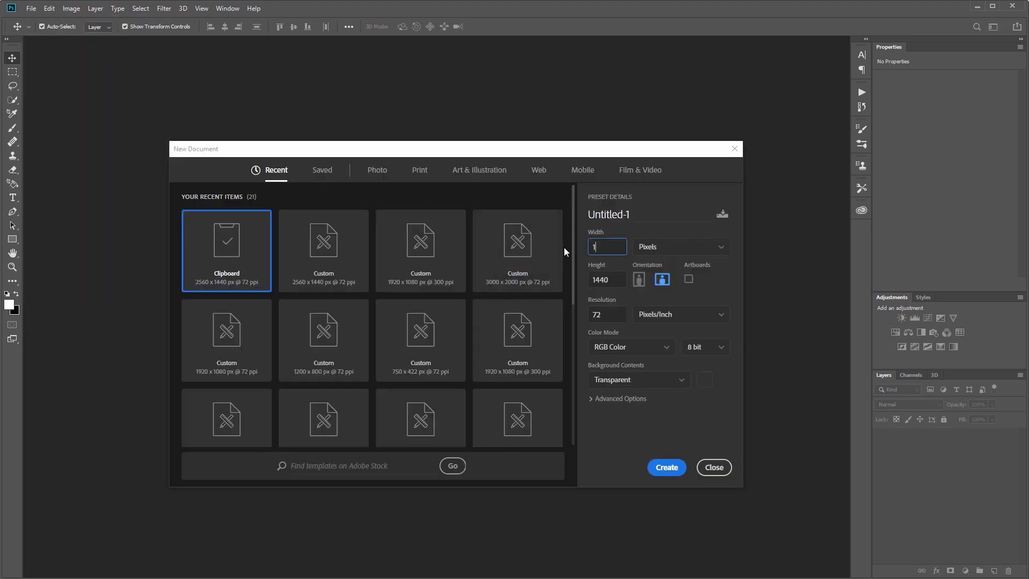
double_click(608, 274)
type("1080")
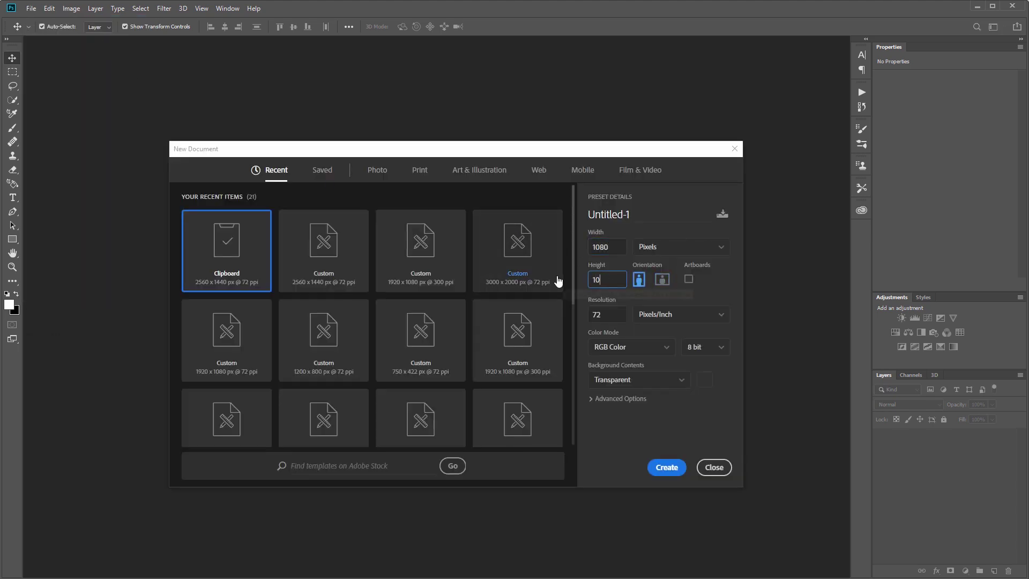
left_click(664, 474)
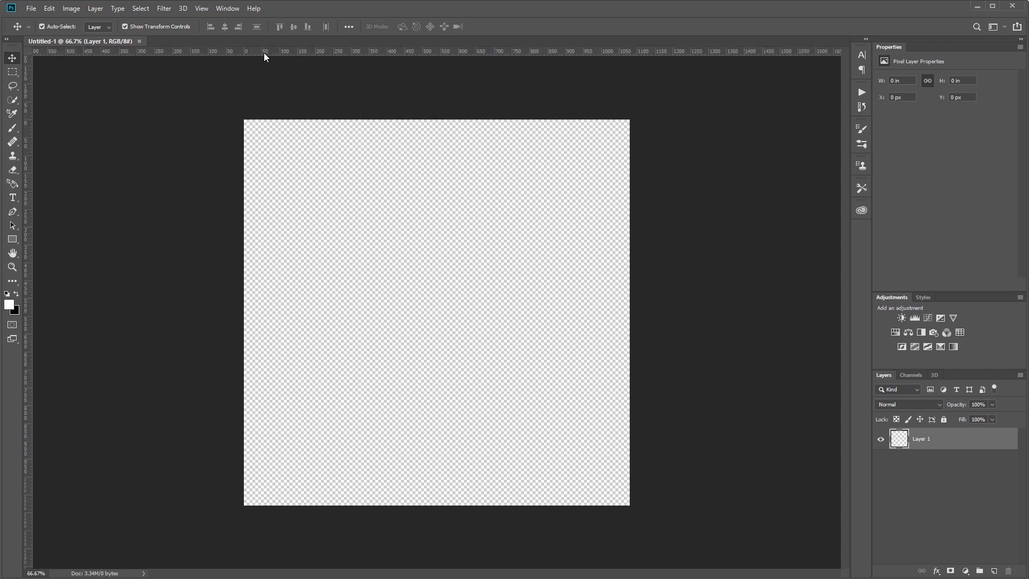
Step: Drag horizontal guides from the top ruler to Y 100 px and Y 980 px
left_click_drag(286, 54, 289, 156)
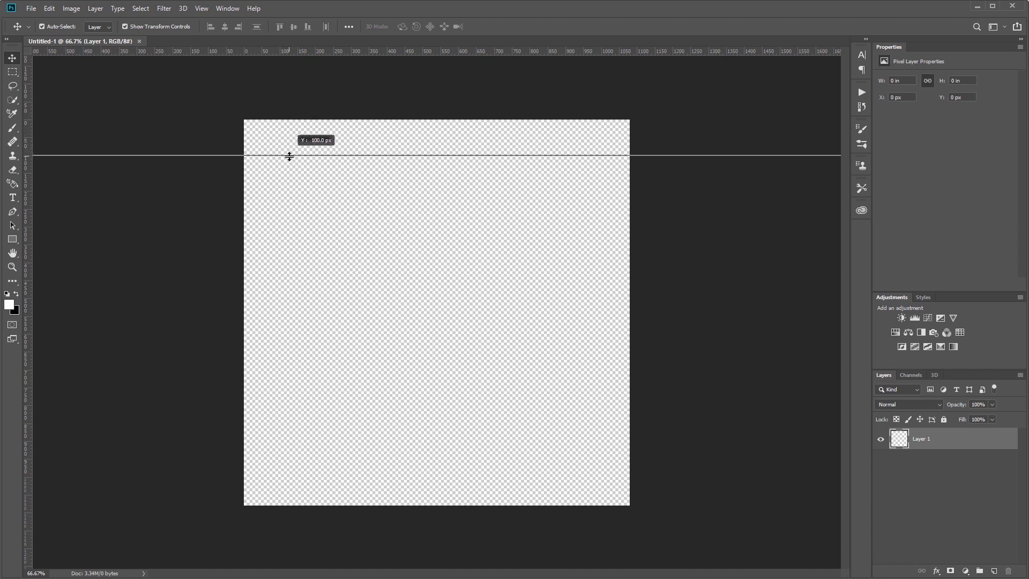
left_click_drag(289, 156, 289, 156)
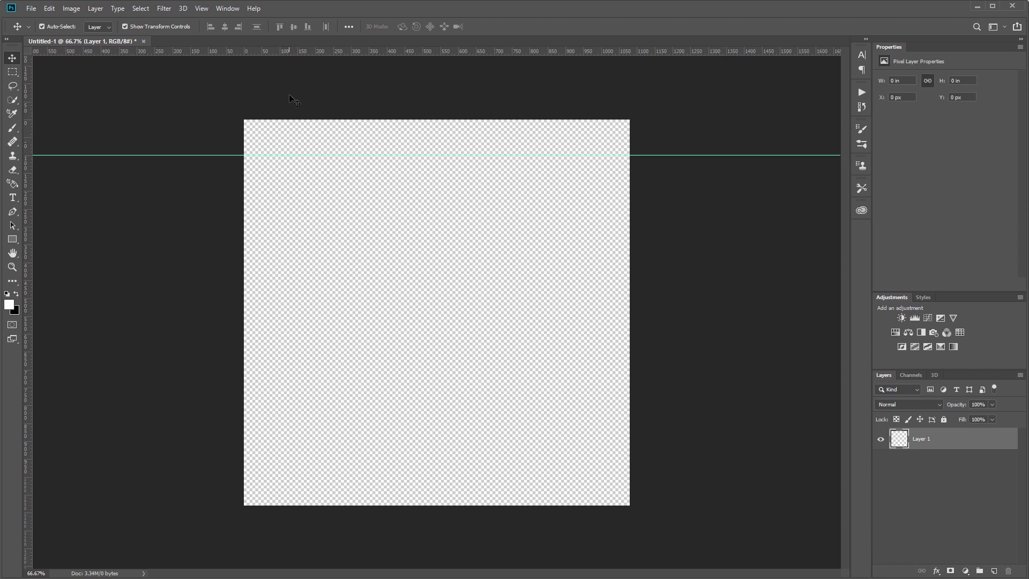
left_click_drag(292, 57, 332, 470)
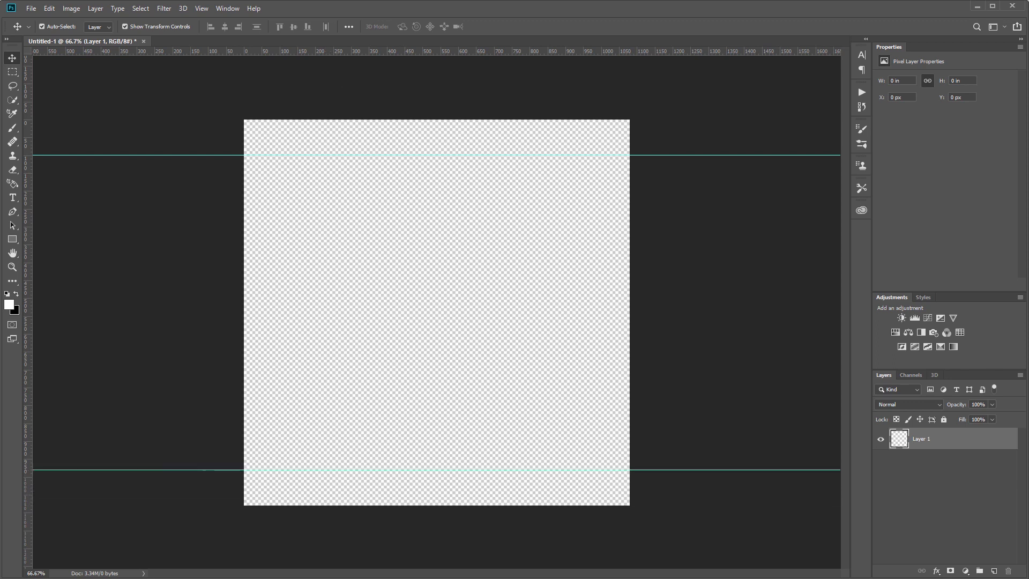
Step: Drag the man-on-steps JPG from Explorer onto the canvas, scale it up and shift it upward
key("alt+Tab")
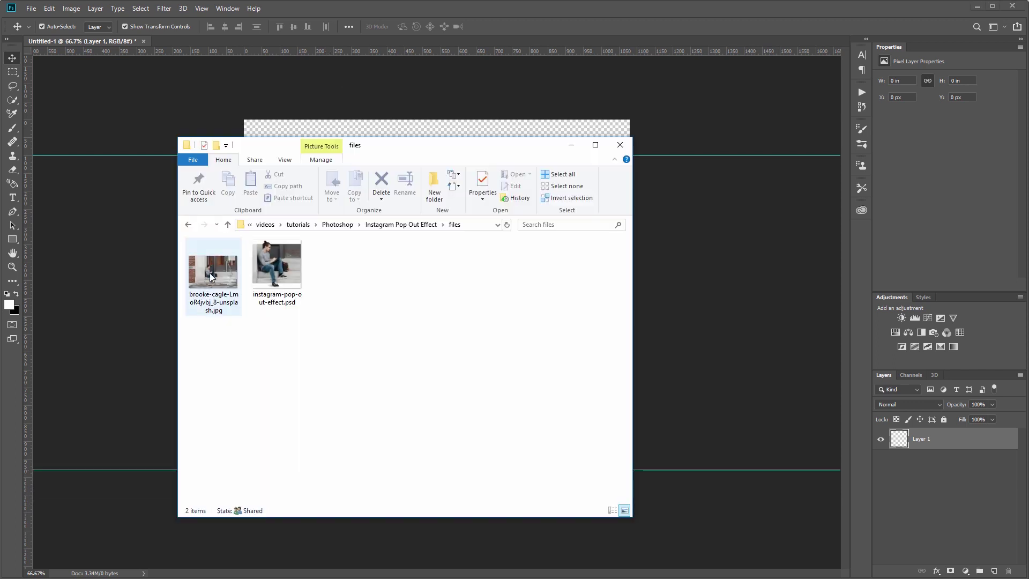
left_click_drag(214, 273, 120, 256)
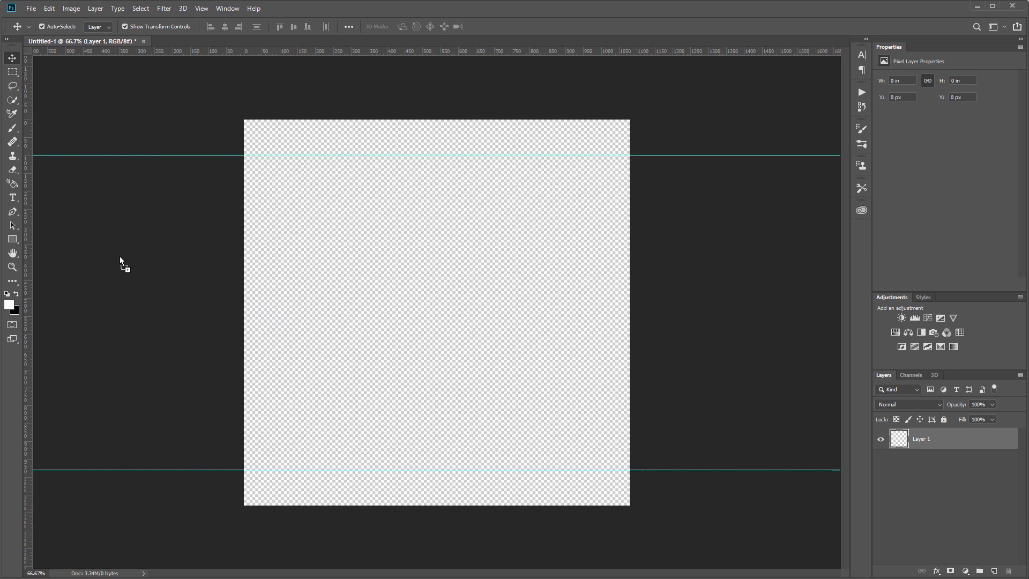
left_click_drag(630, 184, 868, 48)
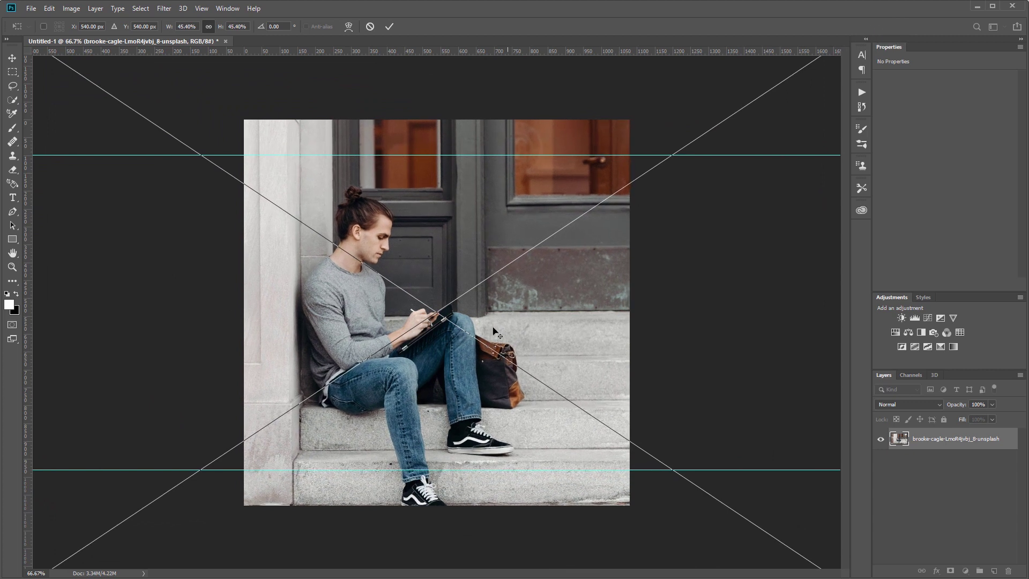
left_click_drag(496, 332, 497, 294)
key("Return")
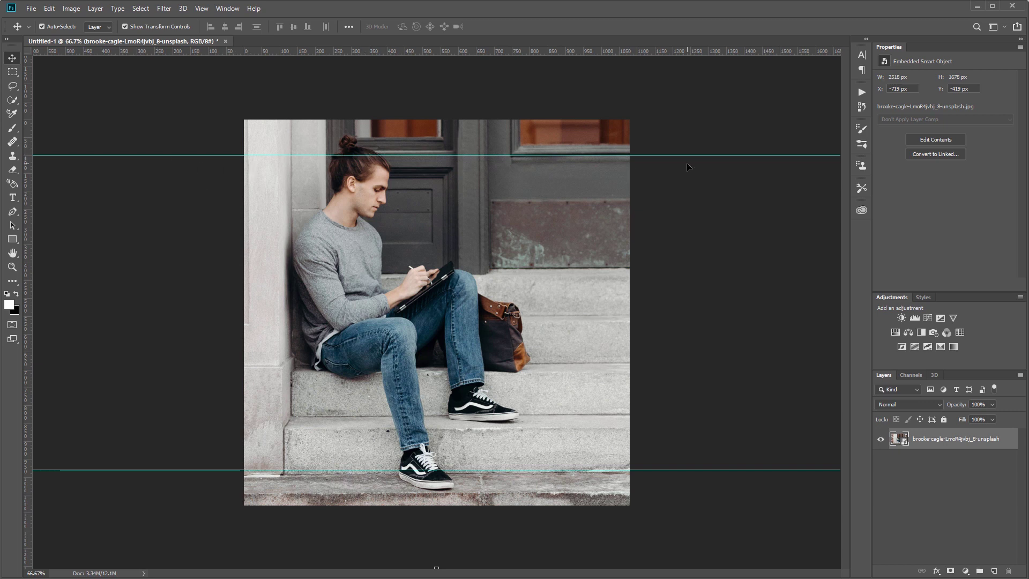
Step: Enlarge the placed photo slightly more with Free Transform so it fills the square
key("ctrl+minus")
key("ctrl+minus")
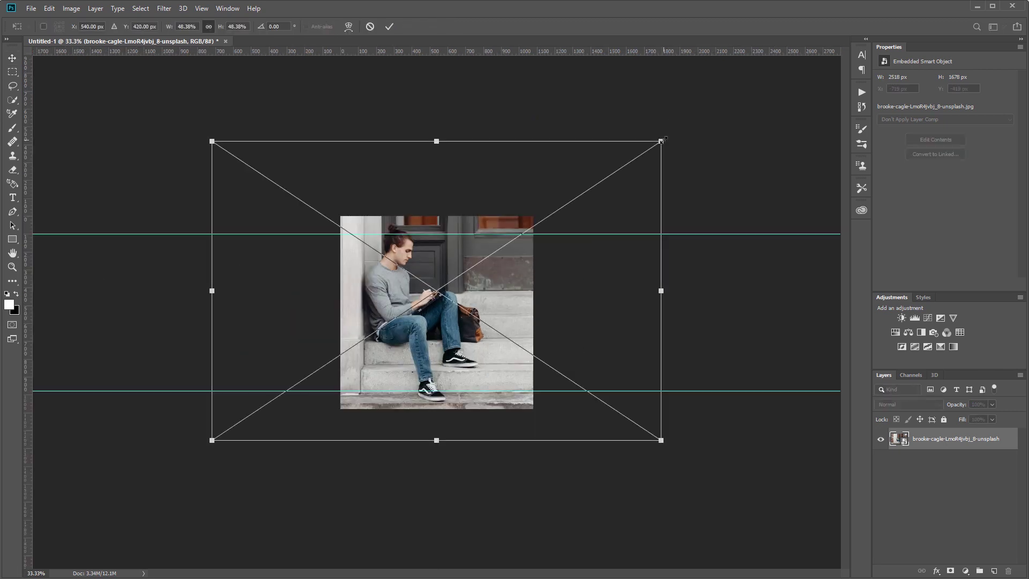
key("ctrl+t")
left_click_drag(661, 141, 668, 137)
key("Return")
key("ctrl+plus")
key("ctrl+plus")
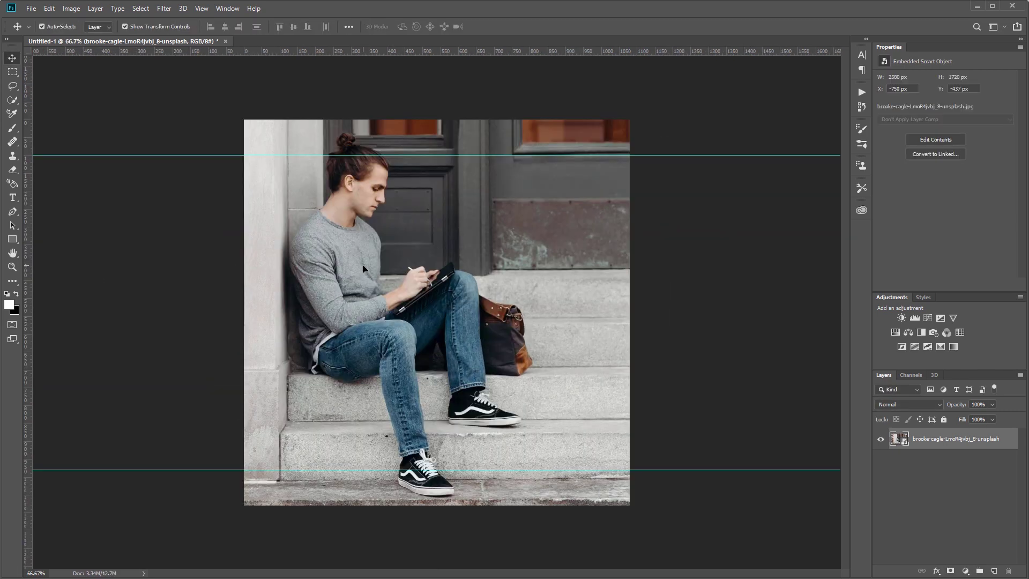
Step: Draw a 1080 × 100 px rectangle and move it to the top edge of the canvas
left_click(12, 241)
left_click(412, 286)
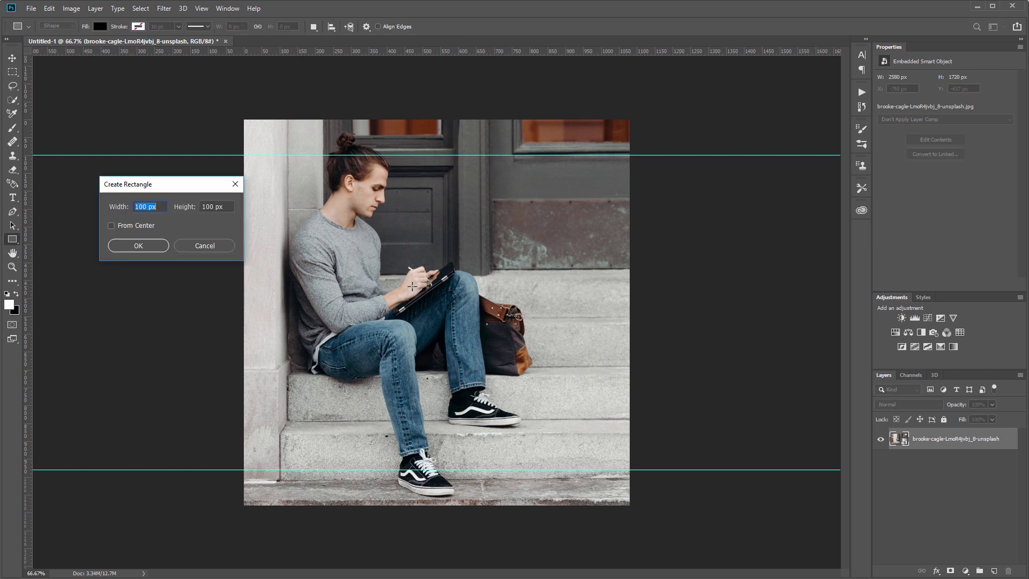
type("10")
key("Tab")
type("1")
key("Return")
key("v")
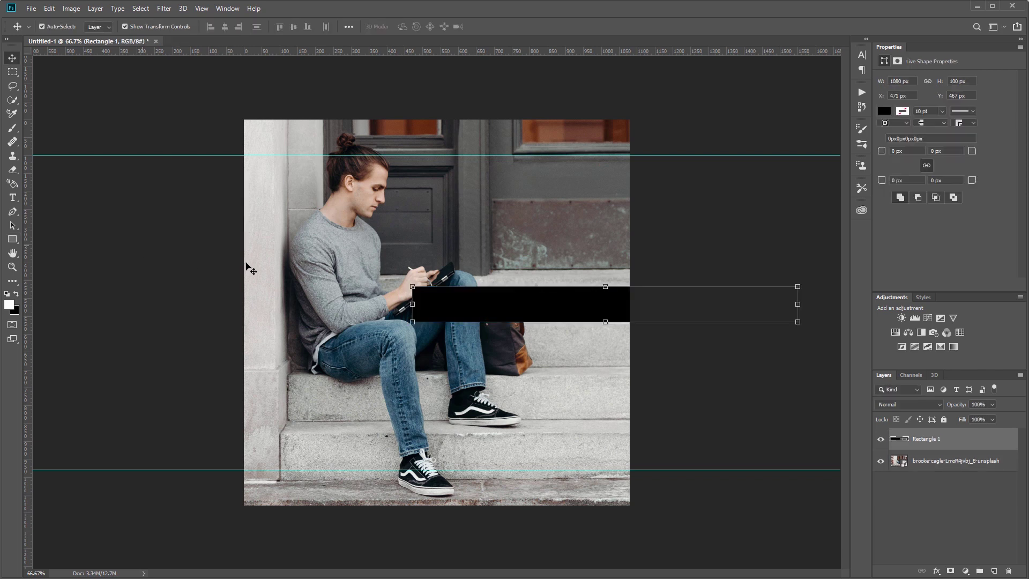
left_click_drag(448, 306, 284, 140)
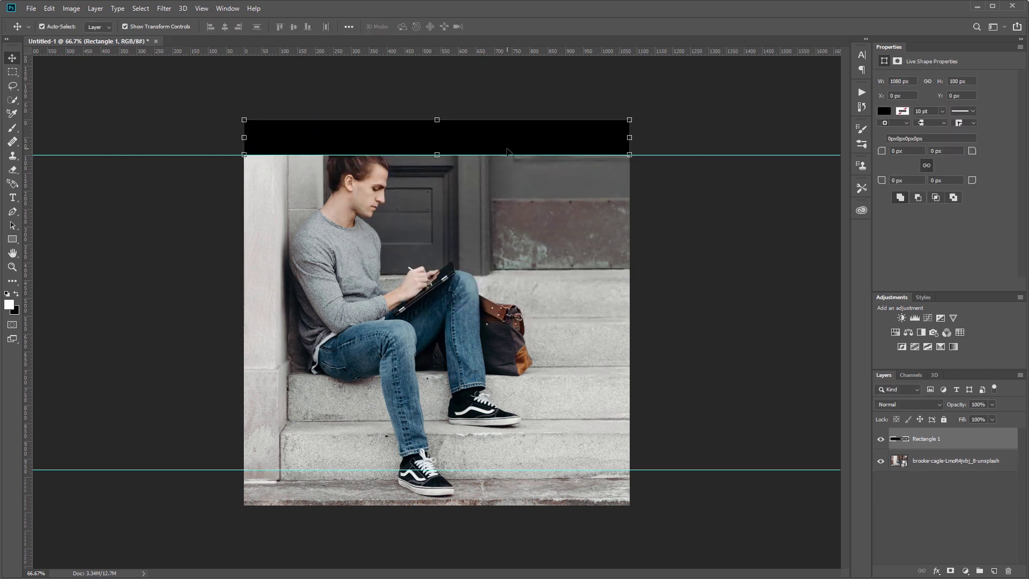
Step: Fill the bar white, then duplicate it and move the copy to the bottom edge
double_click(894, 439)
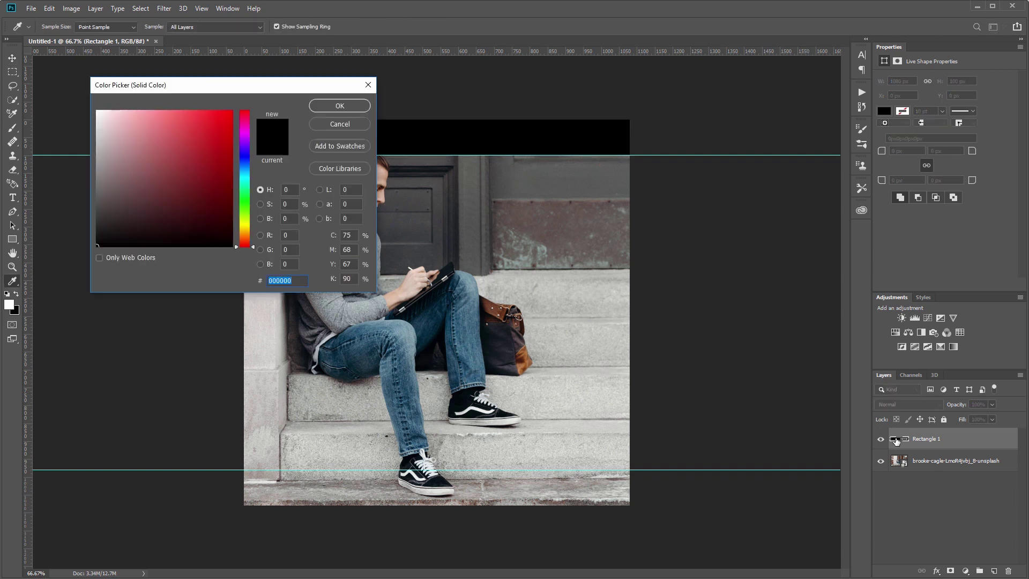
left_click_drag(150, 147, 86, 105)
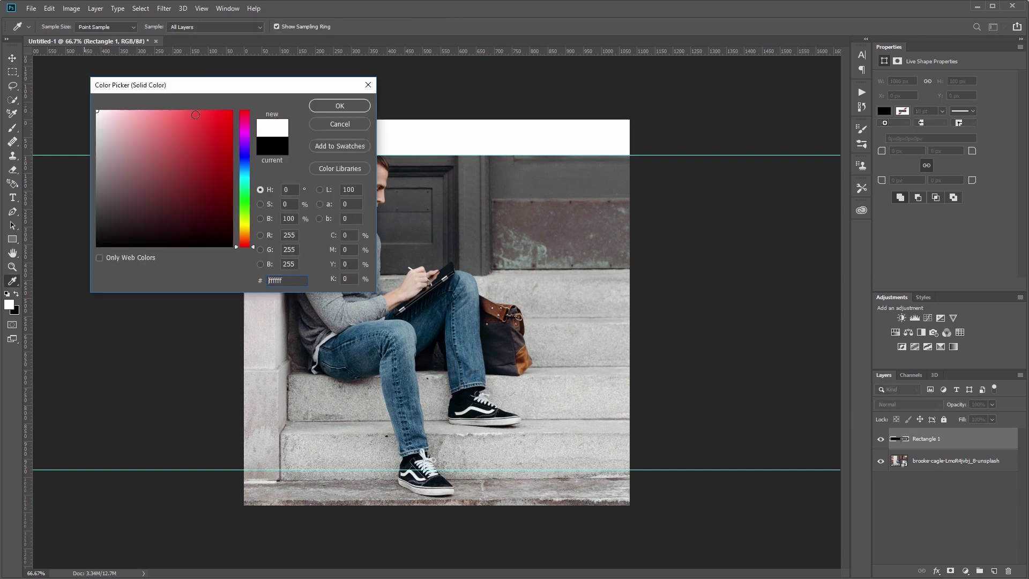
left_click(339, 106)
key("v")
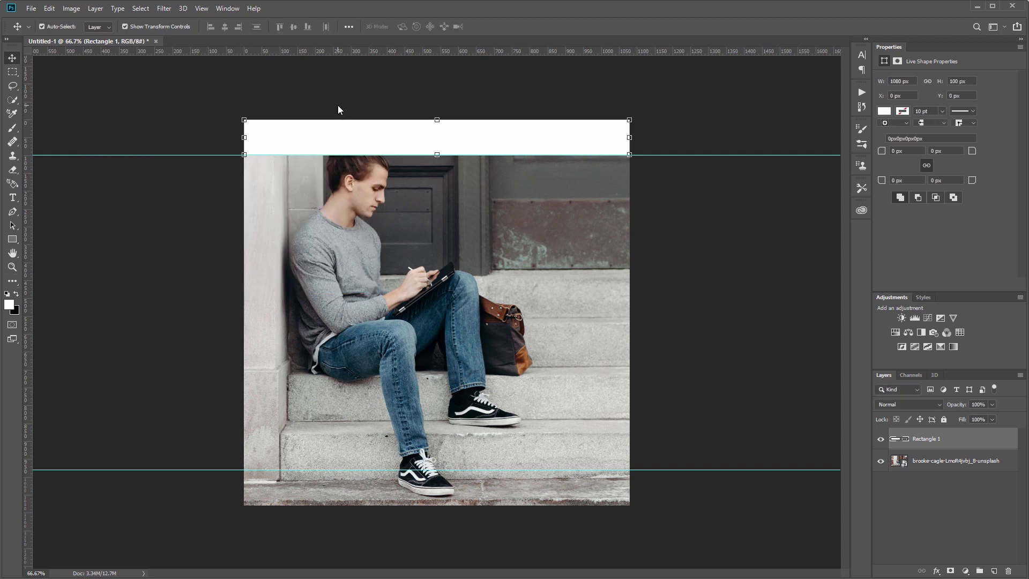
key("ctrl+j")
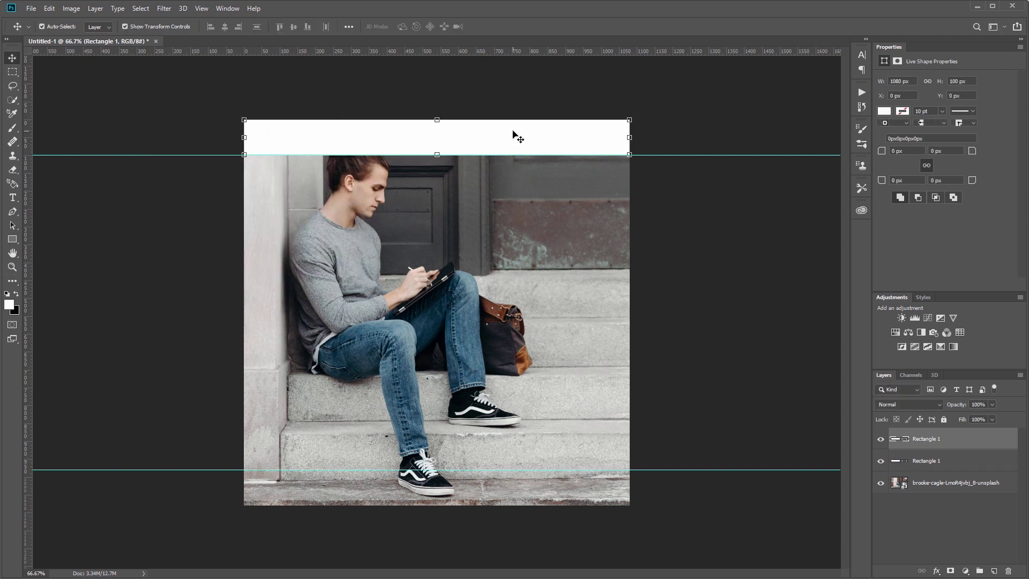
left_click_drag(514, 132, 506, 480)
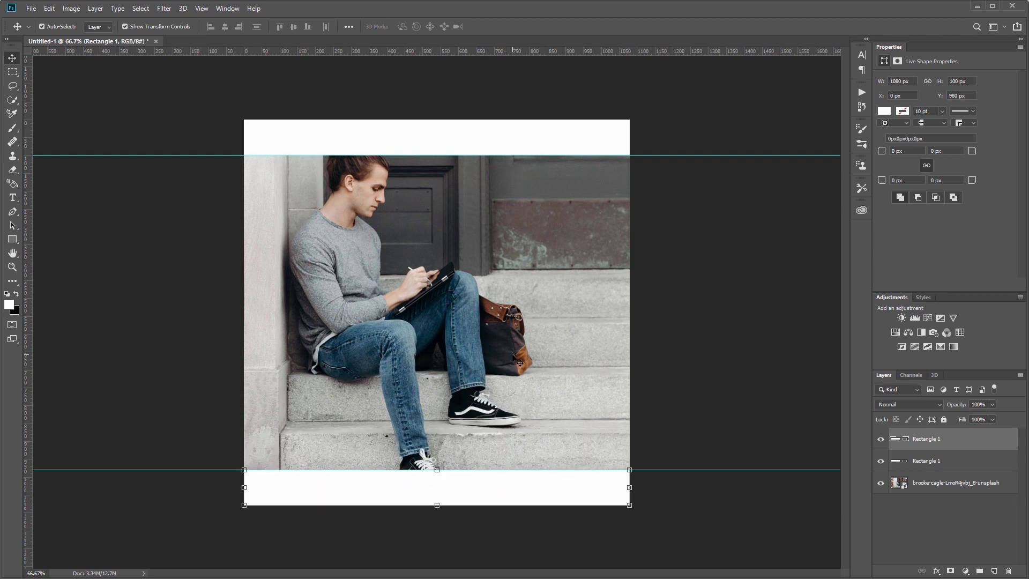
Step: Duplicate the photo layer, drag the copy above both white bars, and add a vector mask
left_click(975, 483)
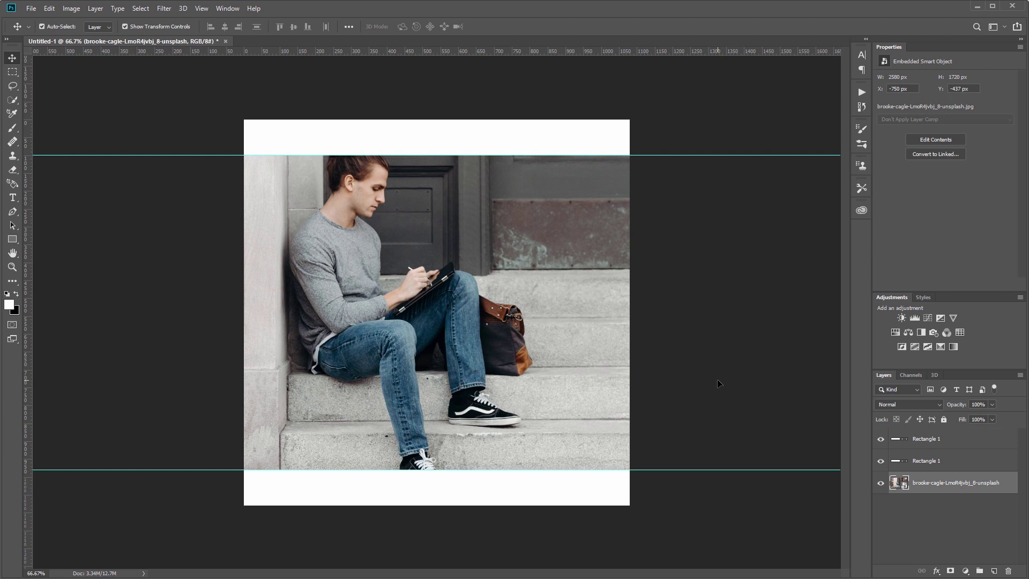
key("ctrl+j")
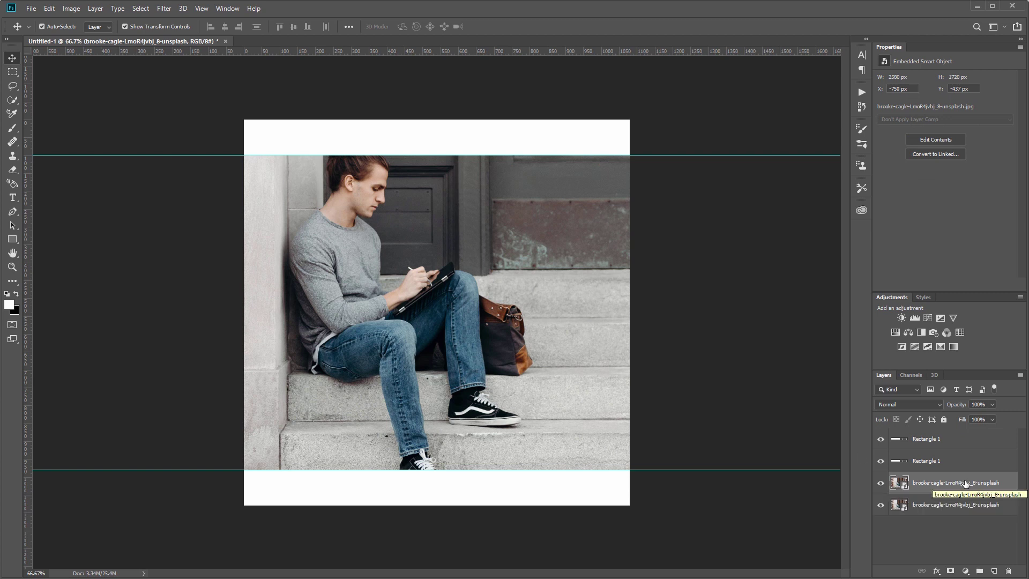
key("ctrl")
left_click_drag(965, 484, 967, 440)
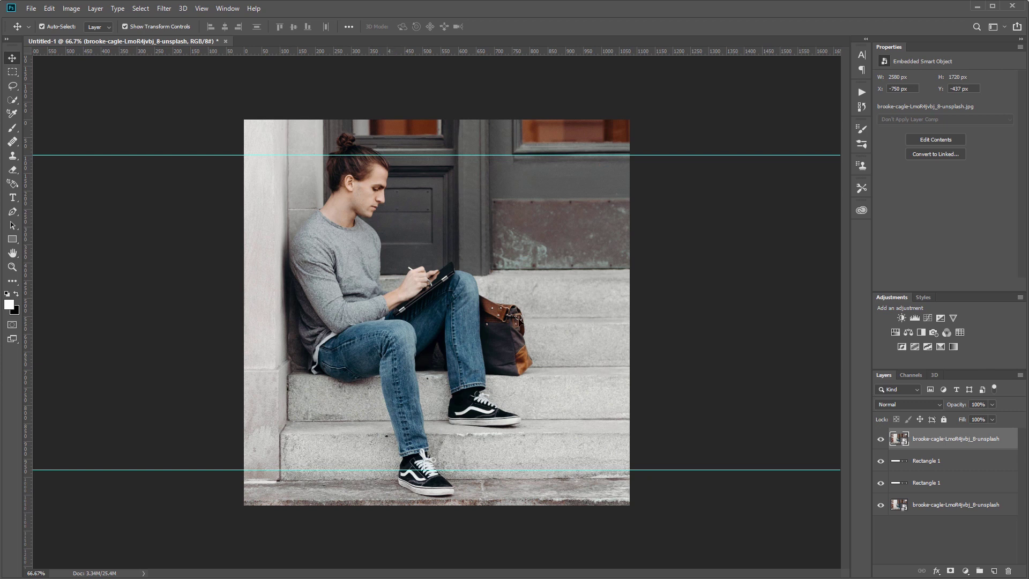
left_click(951, 572, "ctrl")
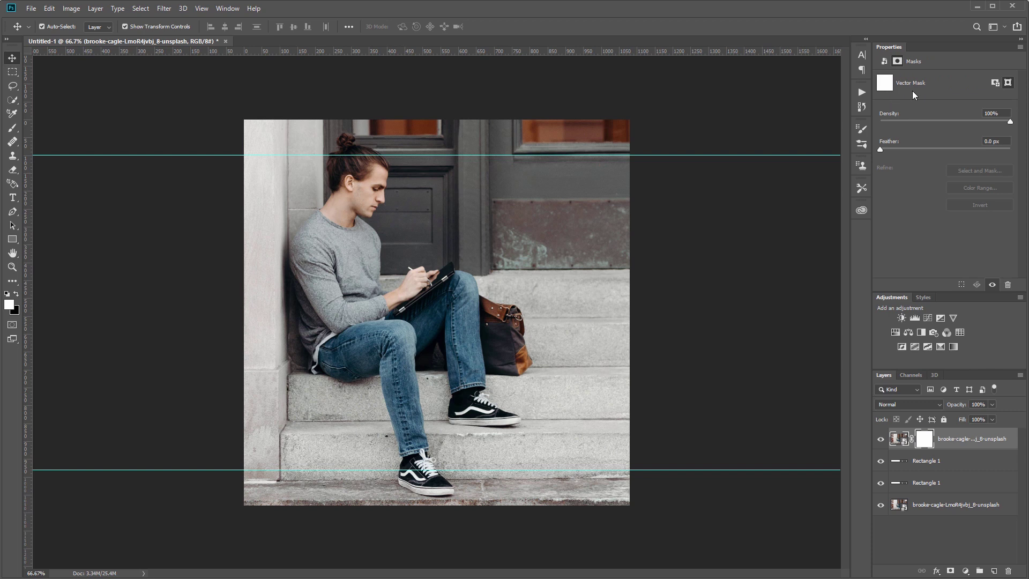
Step: With the Pen tool in Shape mode, trace from the forehead along the hairline and over the bun
left_click(12, 212)
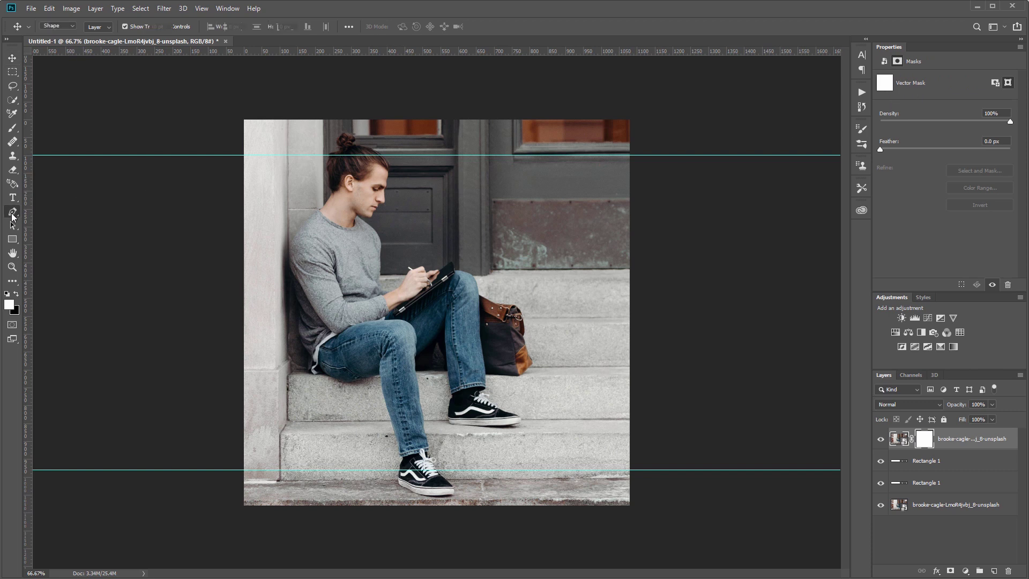
key("ctrl+plus")
key("ctrl+plus")
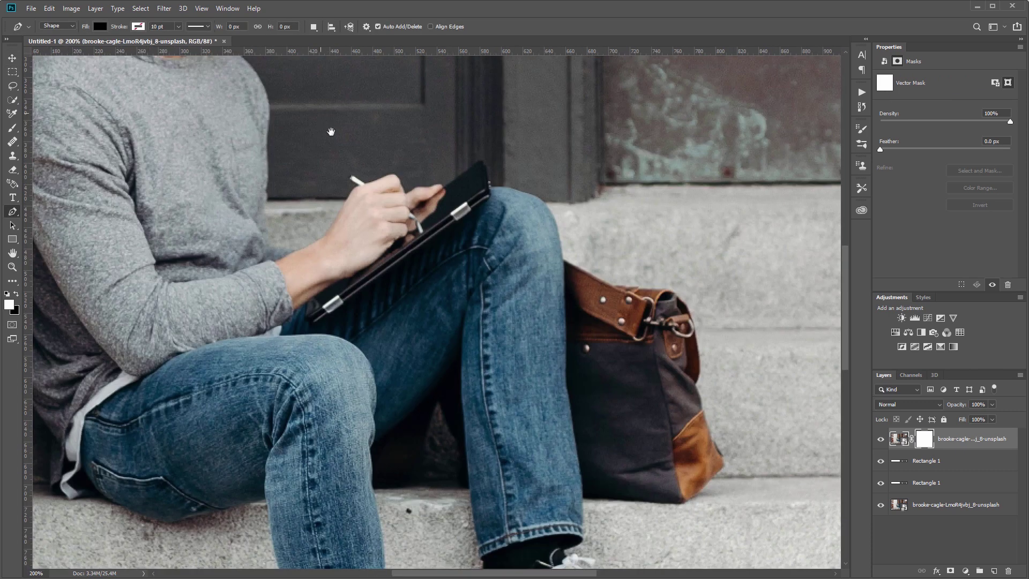
scroll(520, 374, "up", 2)
key("ctrl+plus")
scroll(536, 295, "right", 2)
scroll(536, 295, "up", 1)
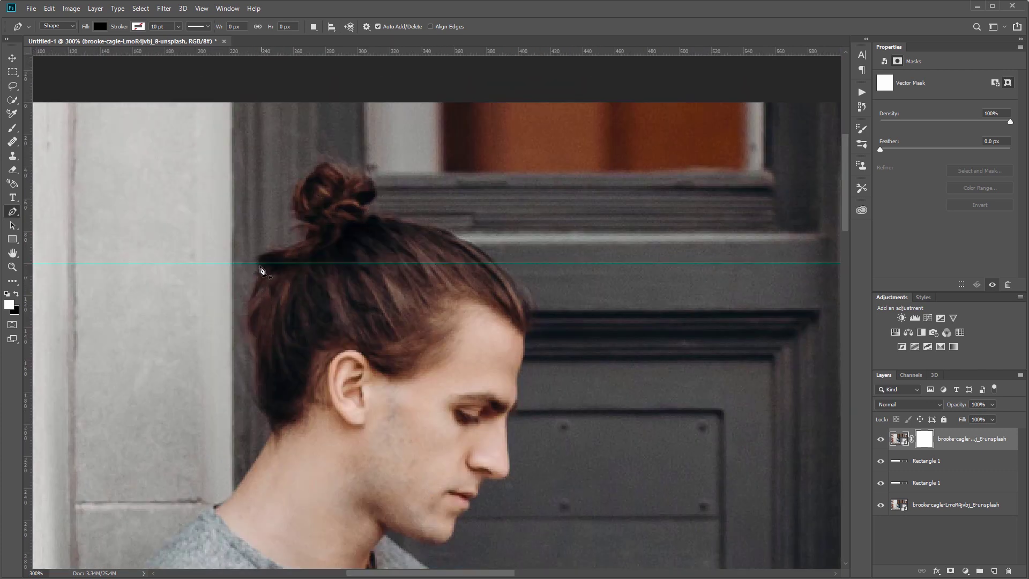
left_click(520, 365)
key("ctrl+plus")
key("ctrl+plus")
left_click_drag(581, 361, 577, 349)
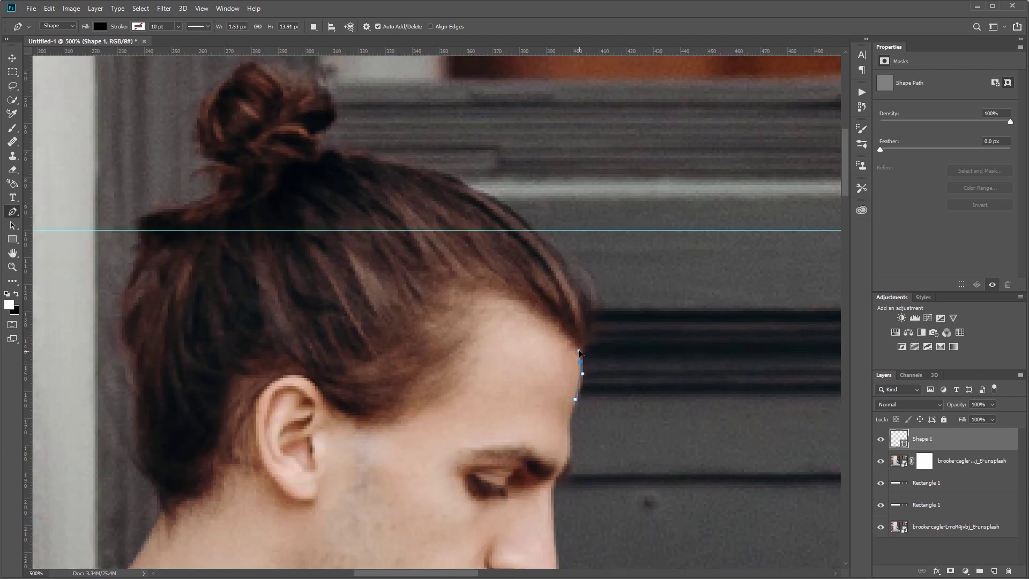
left_click_drag(587, 308, 582, 292)
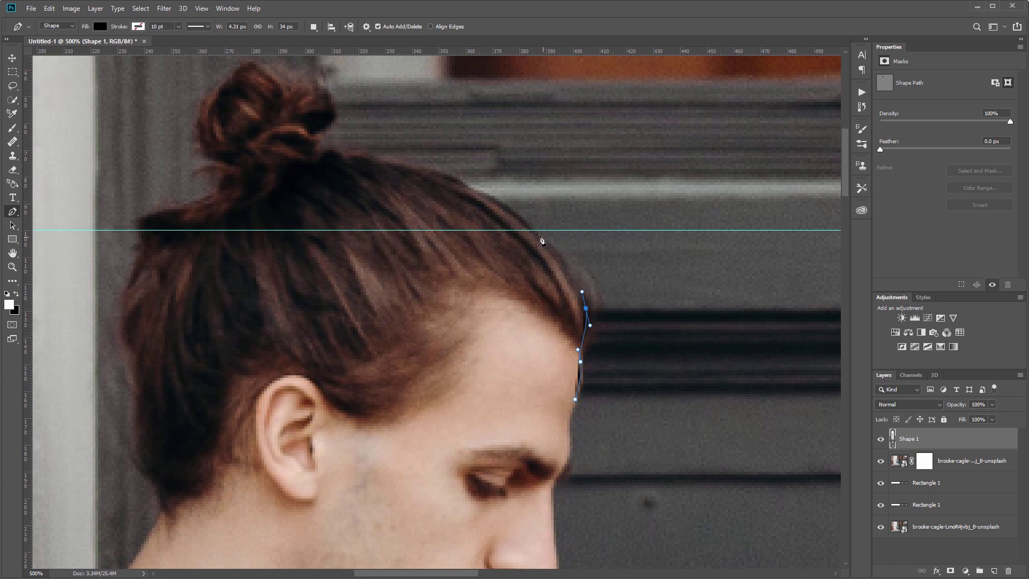
left_click_drag(535, 230, 521, 221)
left_click_drag(455, 180, 321, 134)
left_click(344, 155)
left_click(320, 150)
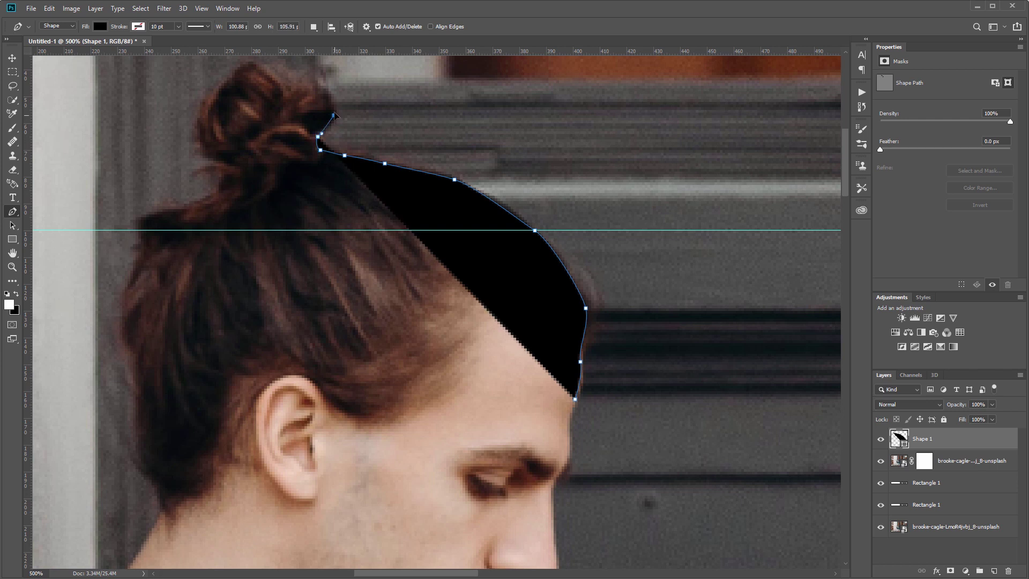
left_click(333, 109)
left_click(318, 86)
left_click(296, 86)
left_click(283, 91)
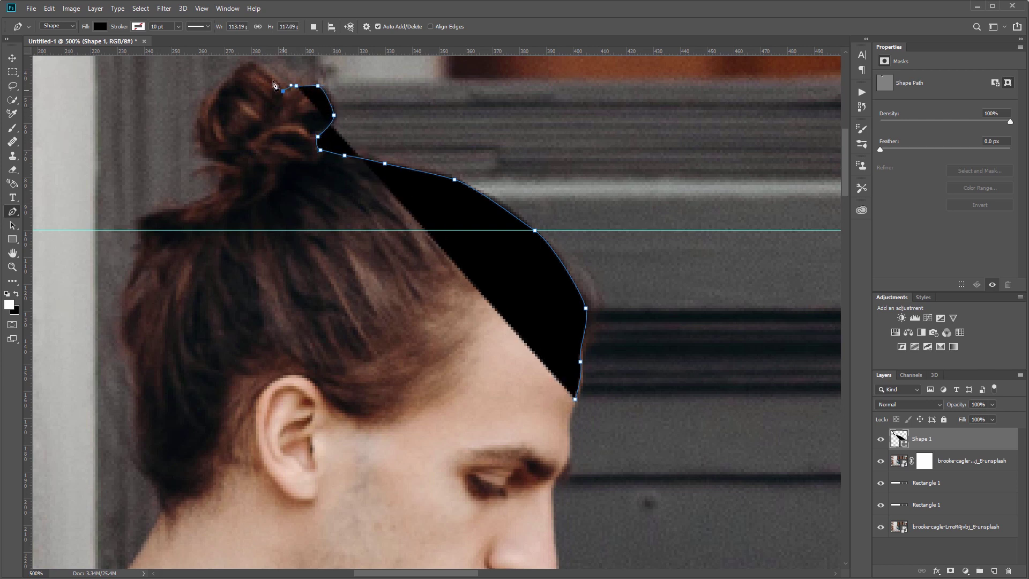
left_click(261, 67)
left_click(240, 67)
left_click(234, 74)
left_click(213, 88)
left_click(210, 92)
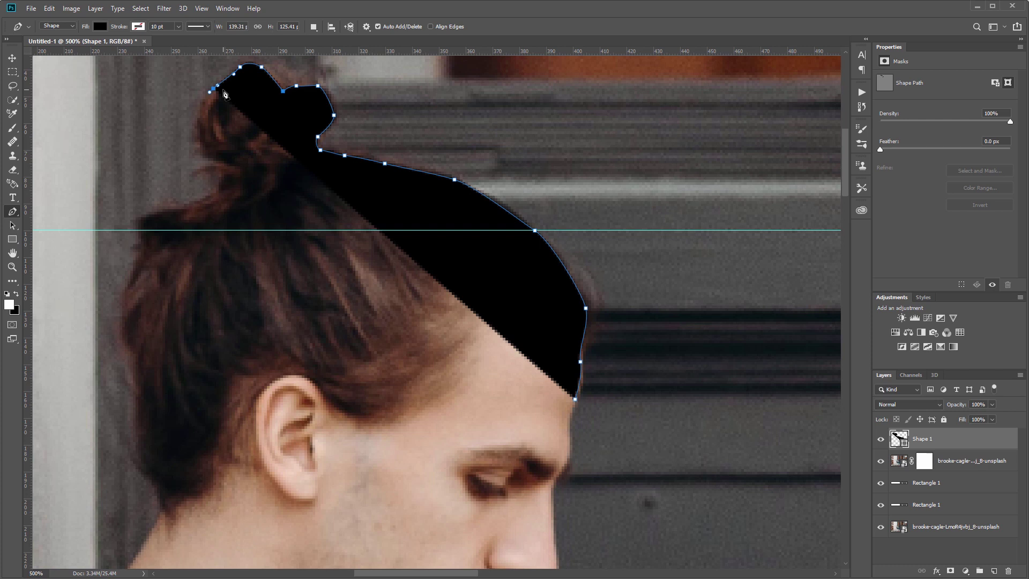
Step: Set the shape to 10% opacity, trace down the bun and hair's left side, and close across the forehead
key("1")
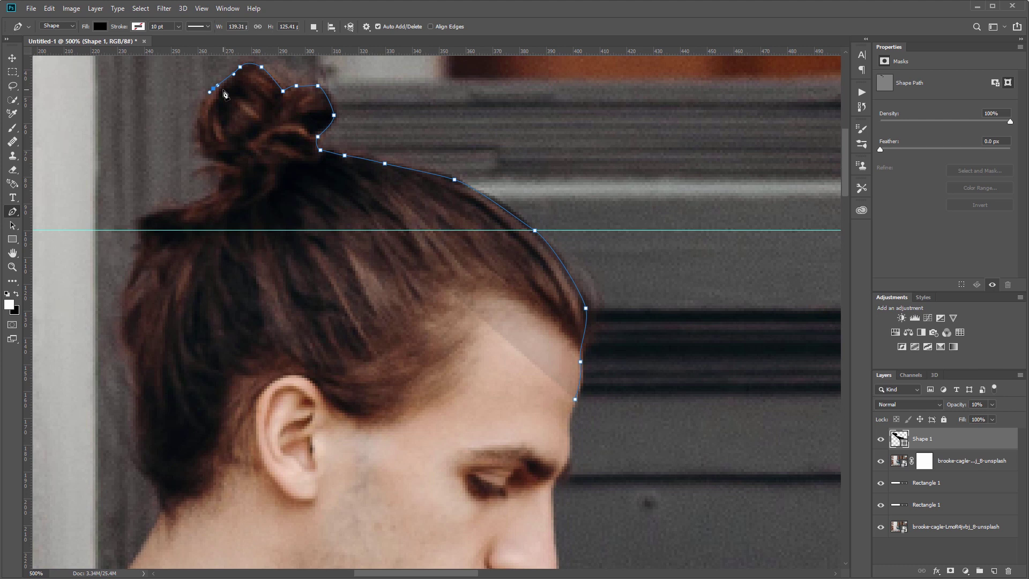
left_click(200, 120)
left_click(203, 153)
left_click(209, 157)
left_click(222, 161)
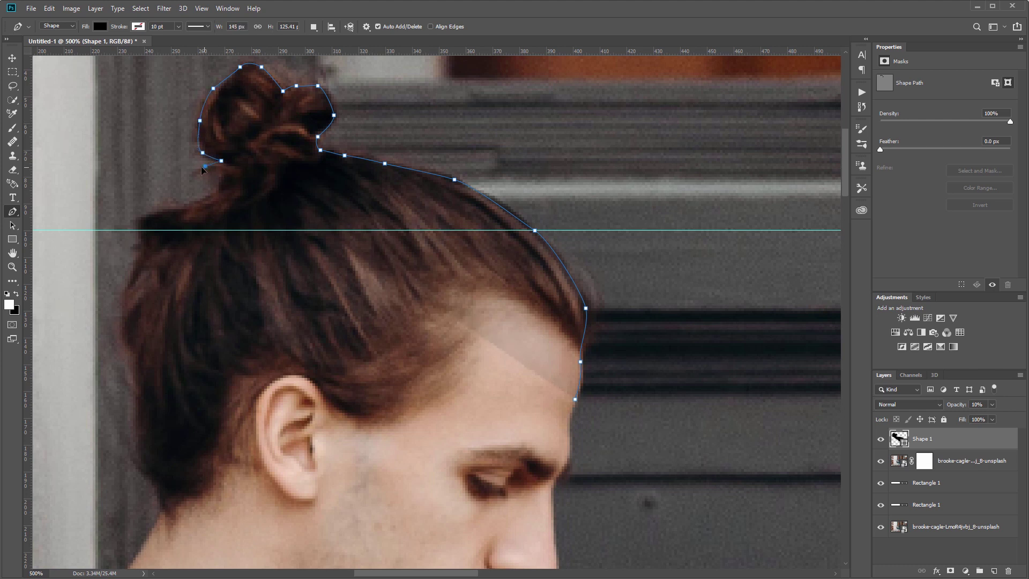
left_click_drag(205, 167, 224, 172)
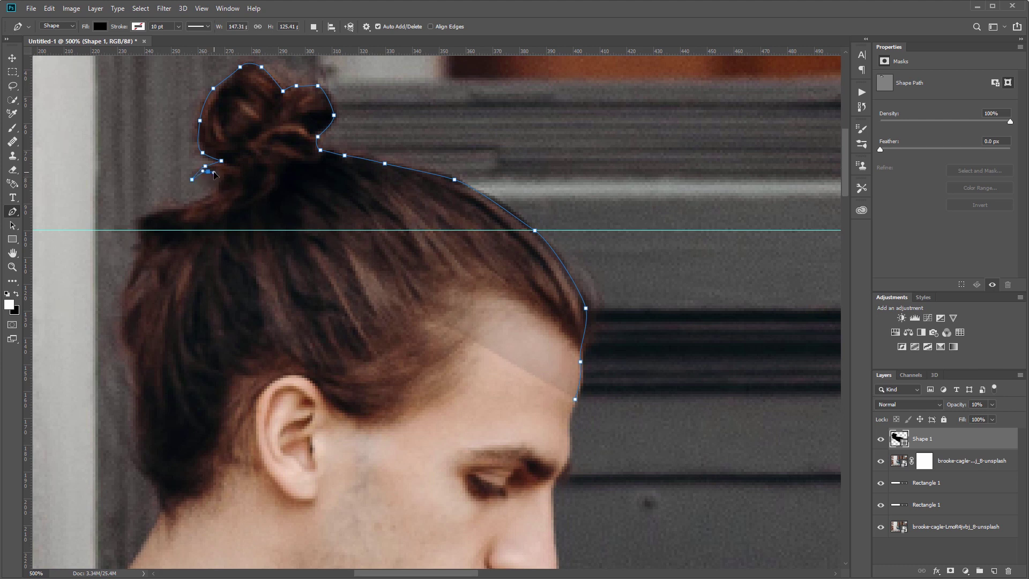
left_click(219, 191)
left_click(206, 201)
left_click(179, 209)
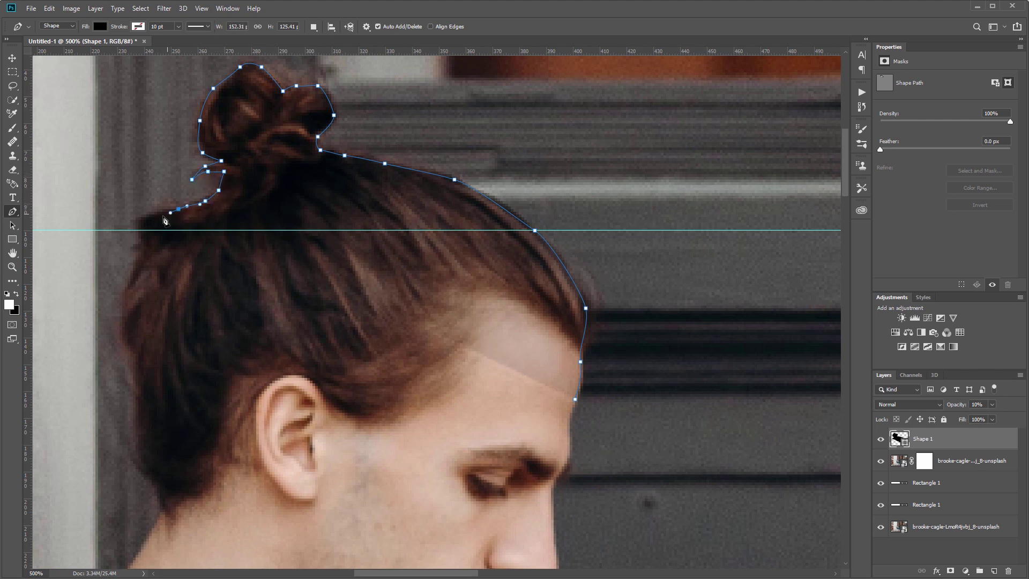
left_click(154, 222)
left_click(141, 246)
left_click(138, 259)
left_click_drag(128, 284, 126, 295)
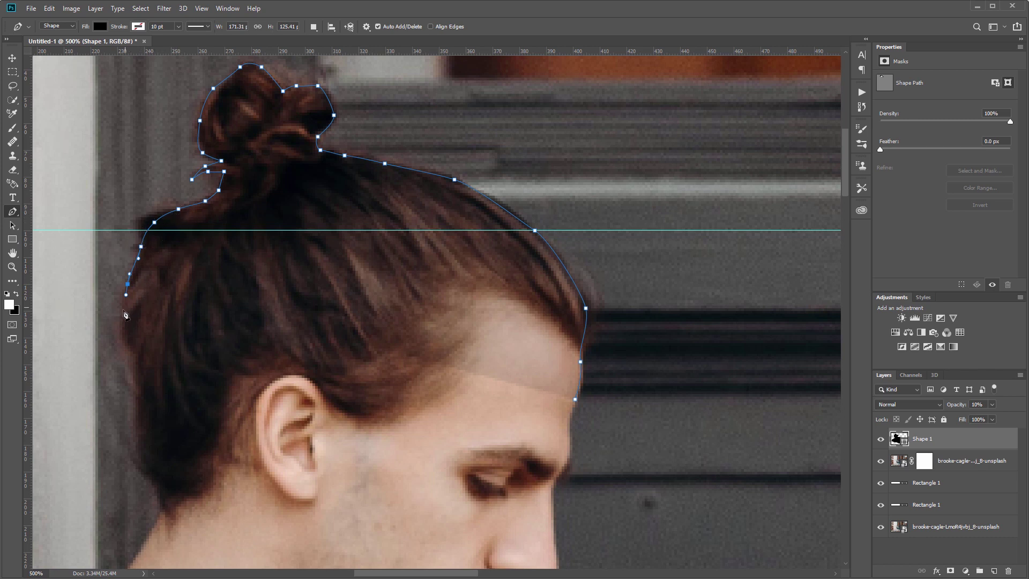
left_click(576, 399)
Step: Scroll down to the lower sneaker and trace its heel and sole toward the toe
scroll(489, 322, "down", 10)
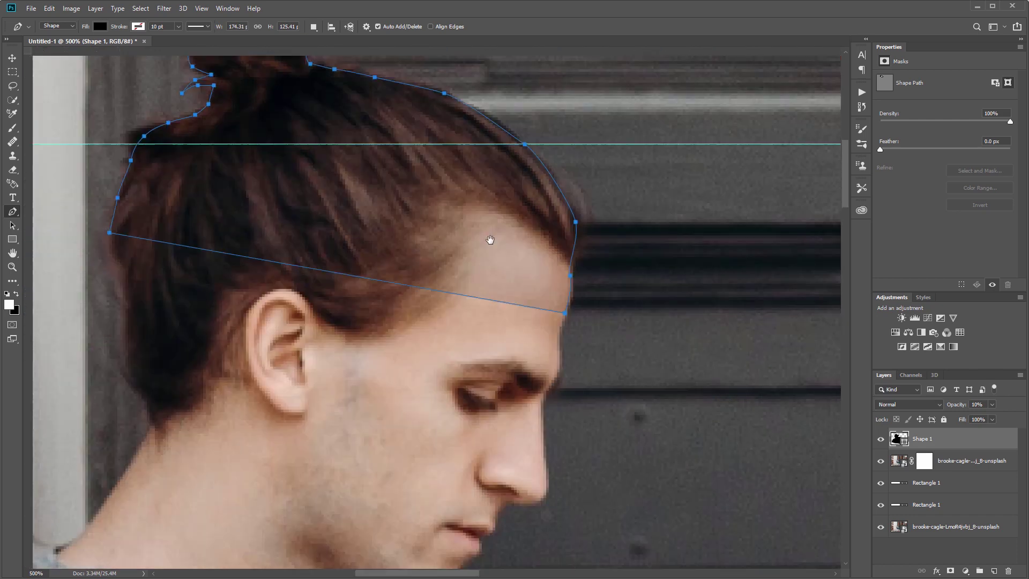
scroll(493, 412, "down", 15)
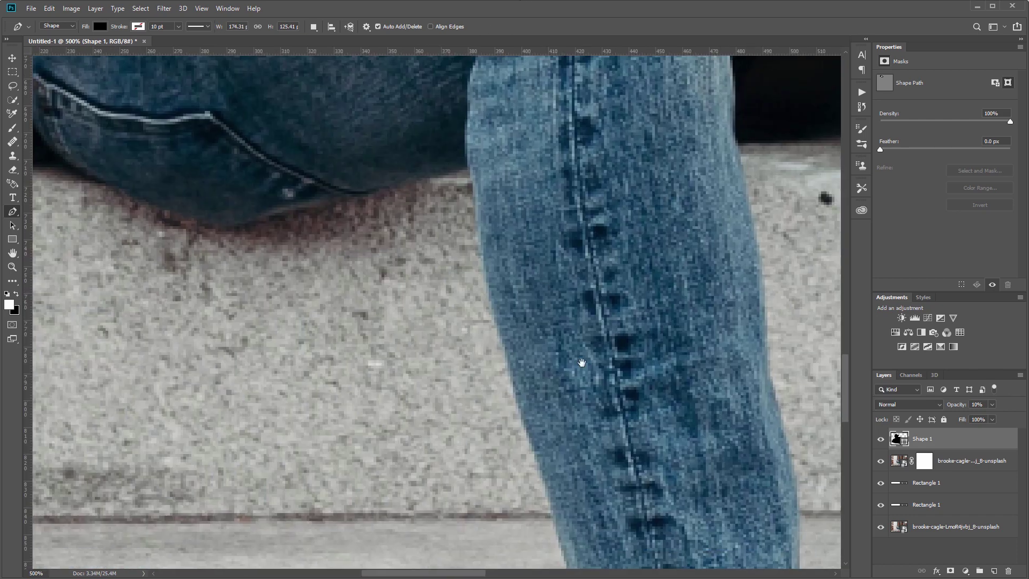
scroll(401, 201, "down", 5)
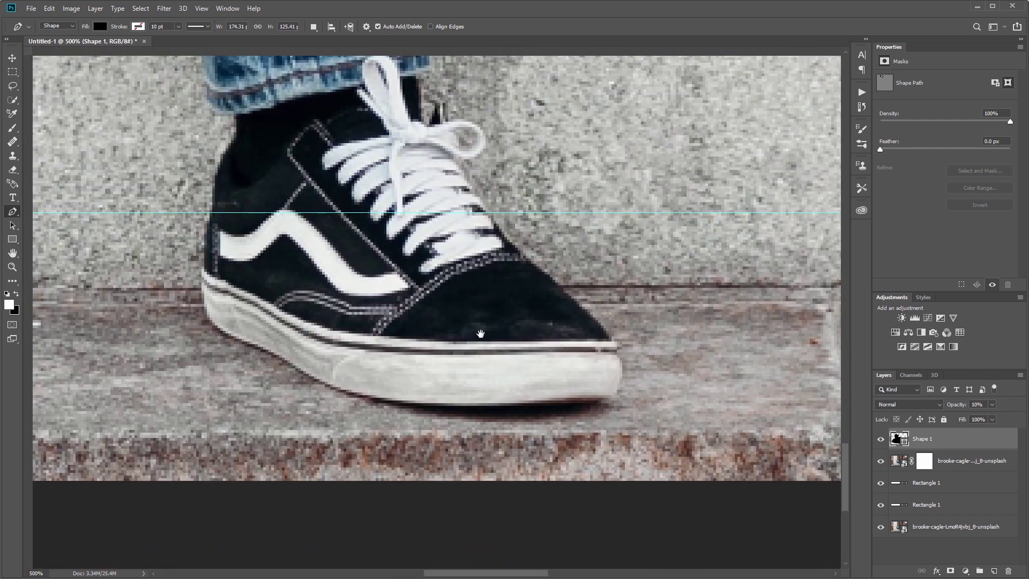
left_click(220, 168)
left_click(215, 197)
left_click(209, 221)
left_click(204, 250)
left_click(204, 268)
left_click(205, 296)
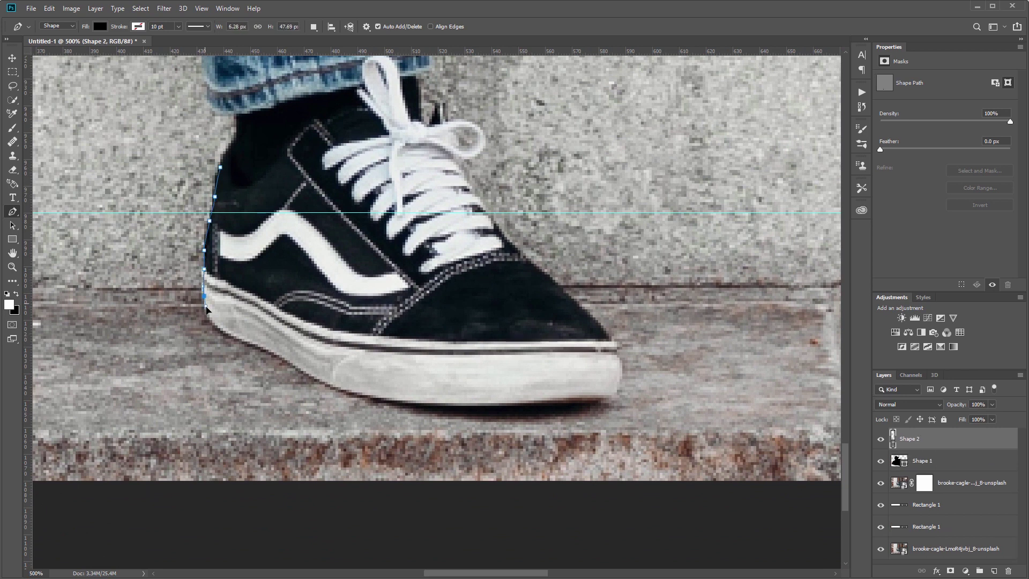
left_click(223, 325)
left_click(236, 334)
left_click_drag(268, 346, 280, 353)
left_click(335, 382)
left_click(422, 398)
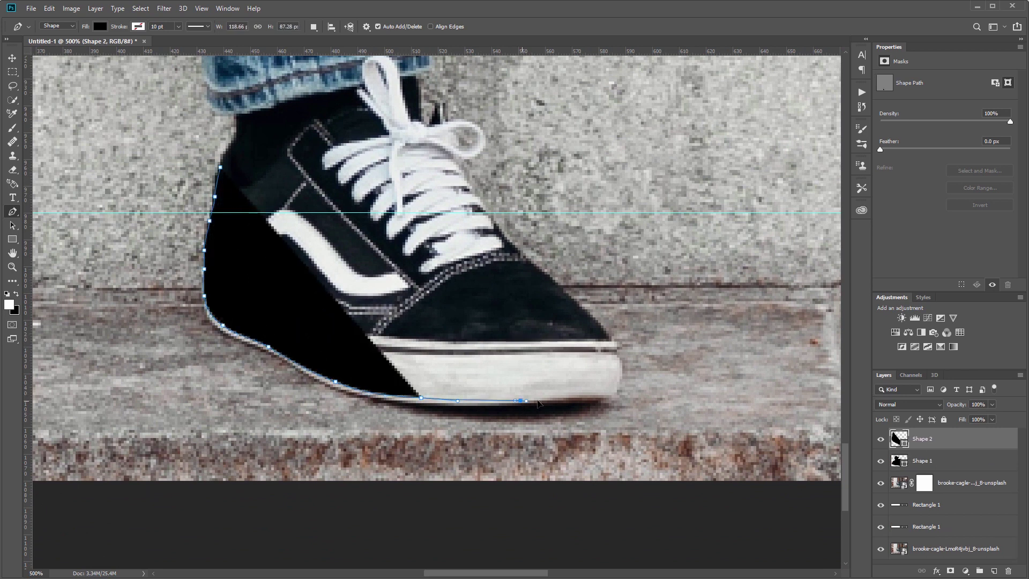
left_click(520, 400)
left_click(588, 398)
left_click(610, 398)
left_click(619, 371)
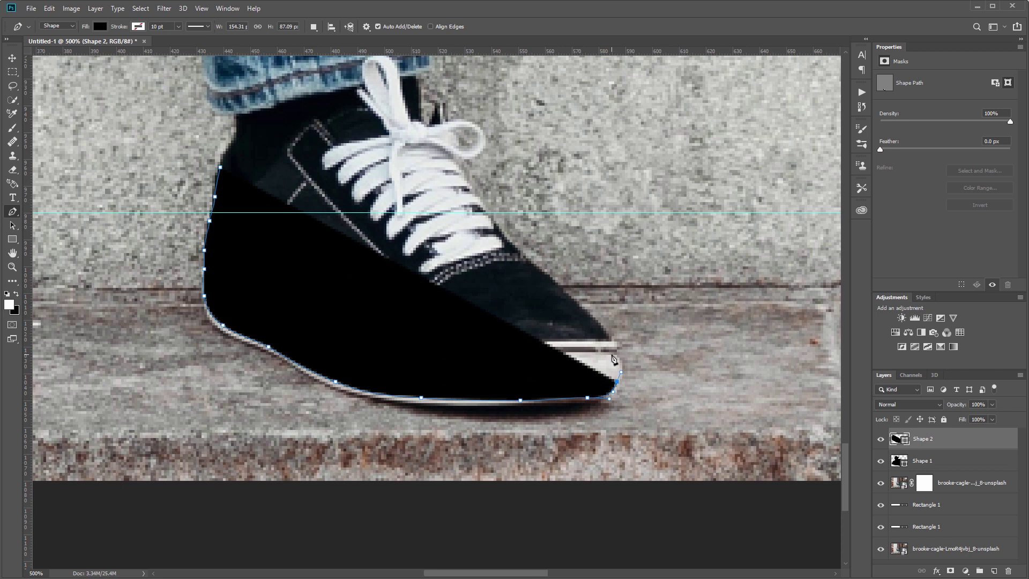
Step: Set the shoe shape to 10% opacity, trace up the toe, close the outline, and fit the image on screen
key("1")
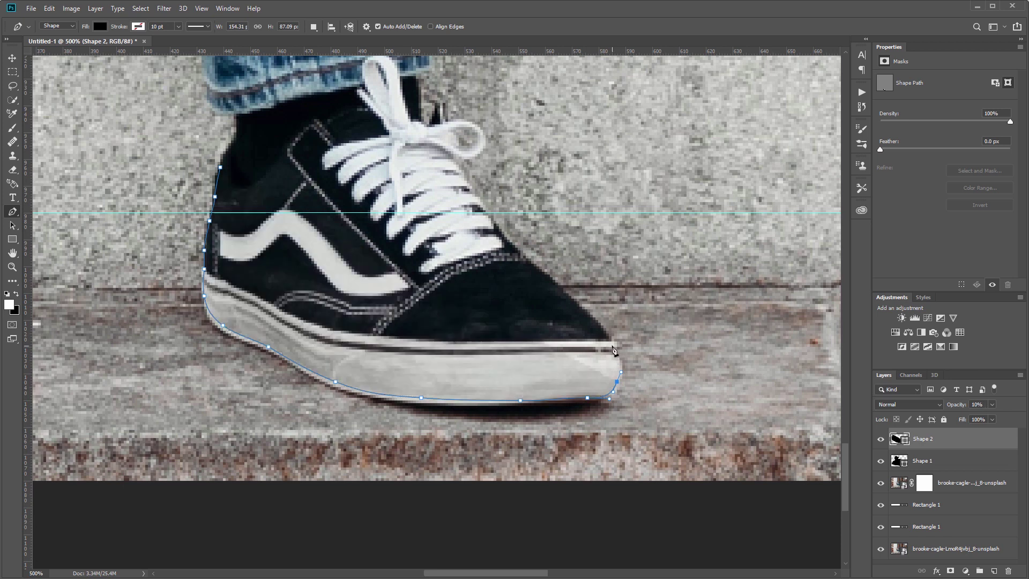
left_click(614, 343)
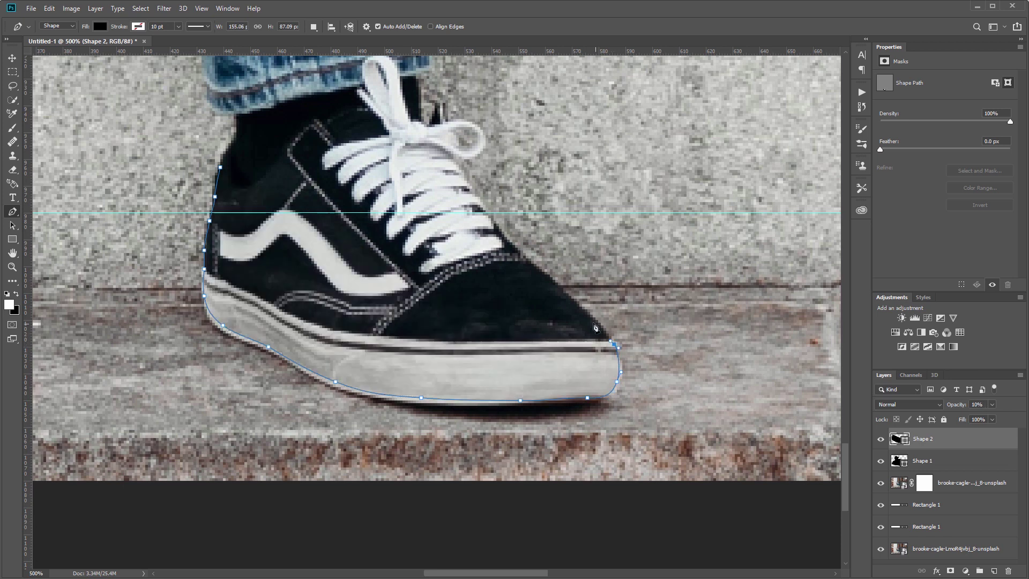
left_click(590, 317)
left_click(548, 277)
left_click(513, 245)
left_click(494, 223)
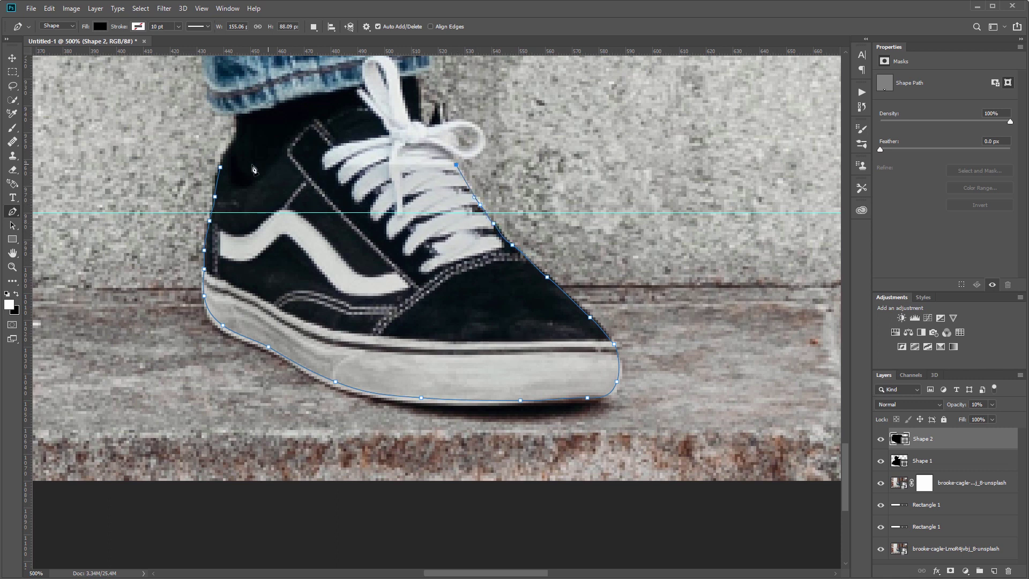
left_click(221, 168)
key("ctrl+0")
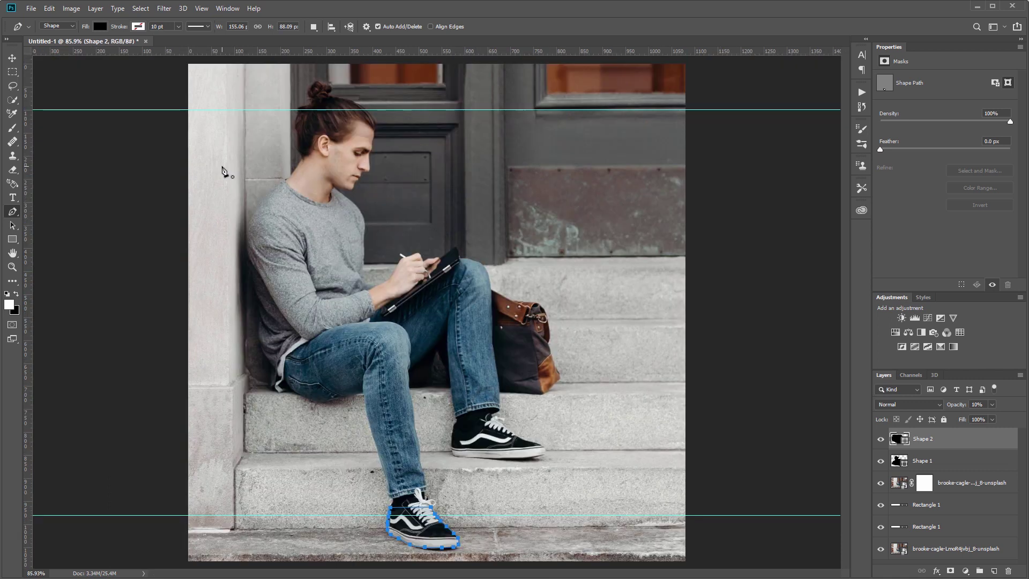
left_click(13, 225)
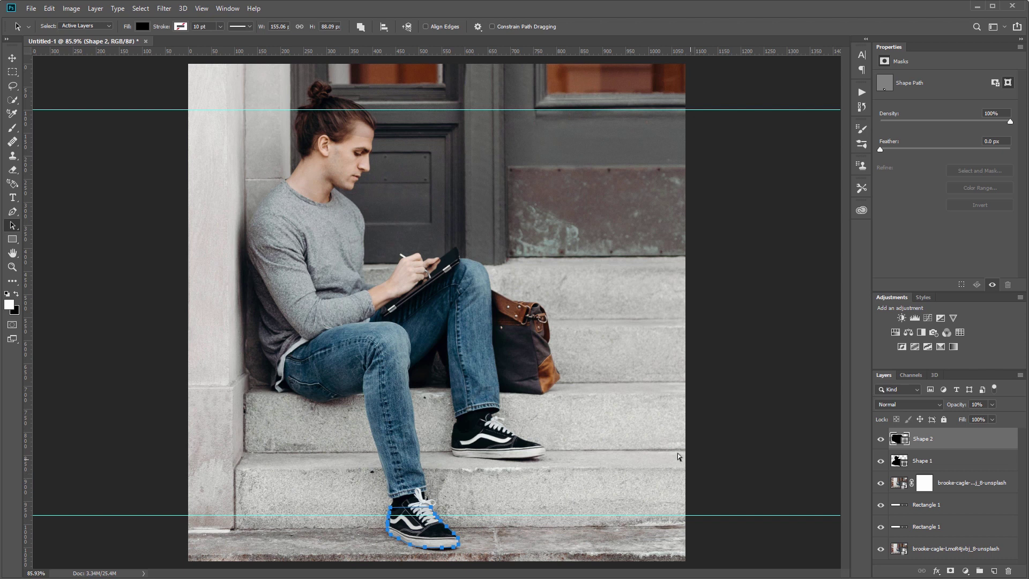
Step: Cut the shoe and head outlines from their shape layers and paste both into the photo copy's vector mask
key("Delete")
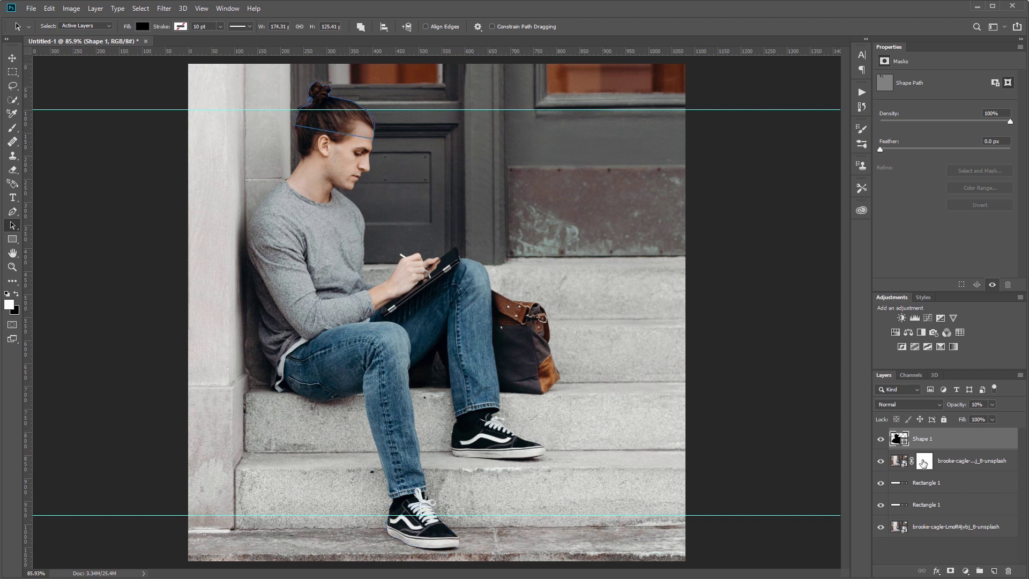
left_click(923, 463)
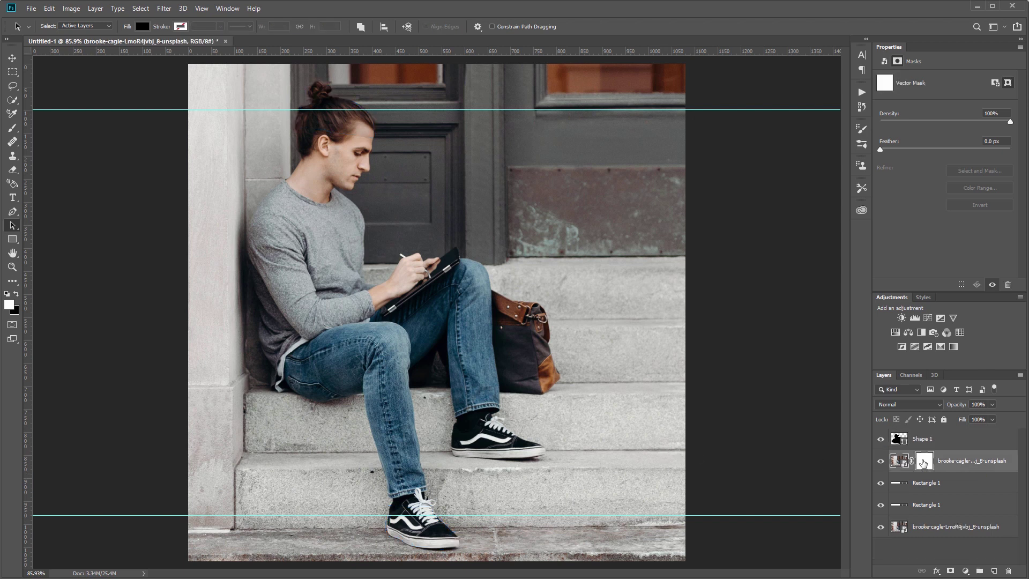
key("ctrl+v")
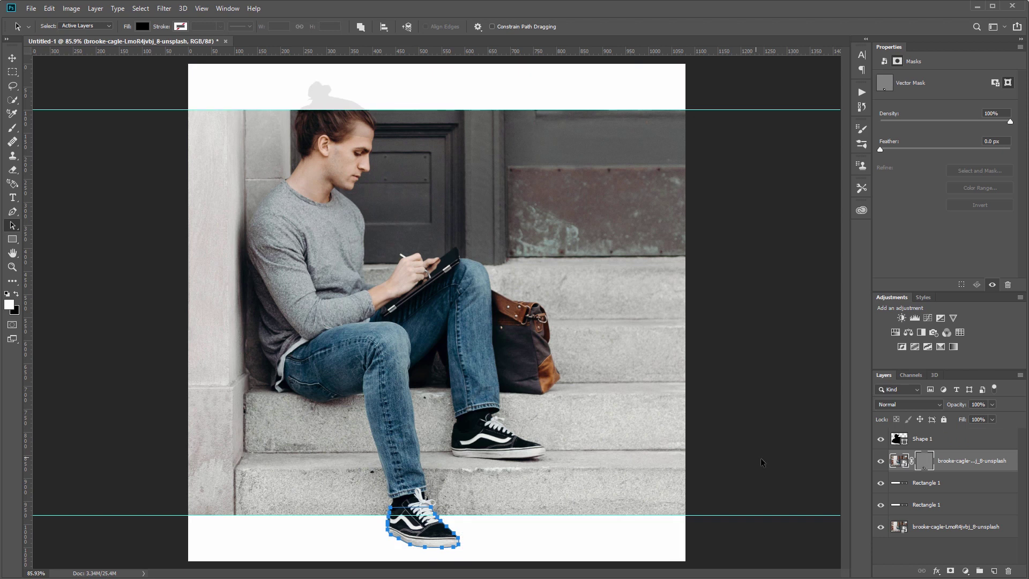
left_click(936, 441)
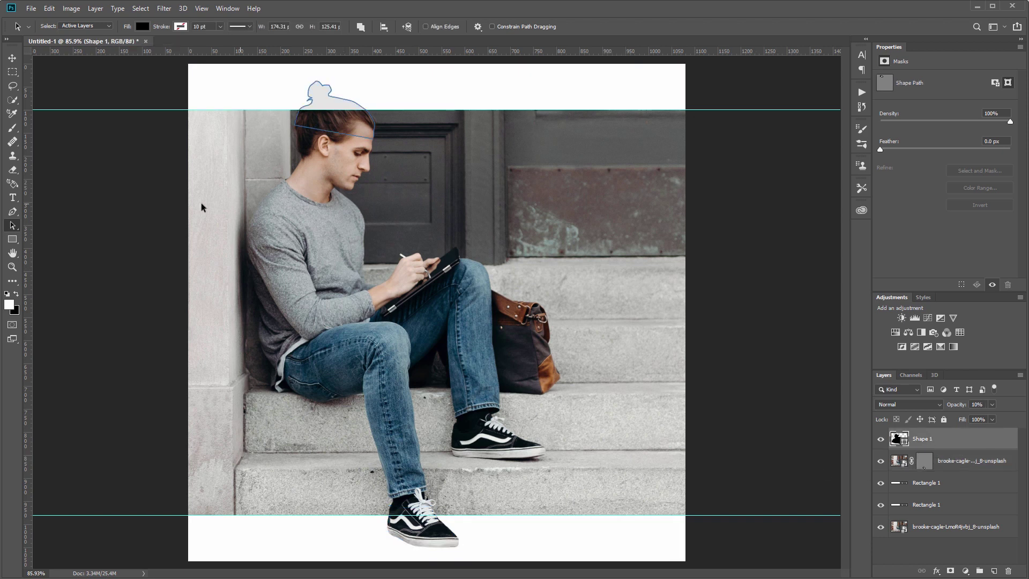
left_click_drag(180, 219, 413, 65)
key("Delete")
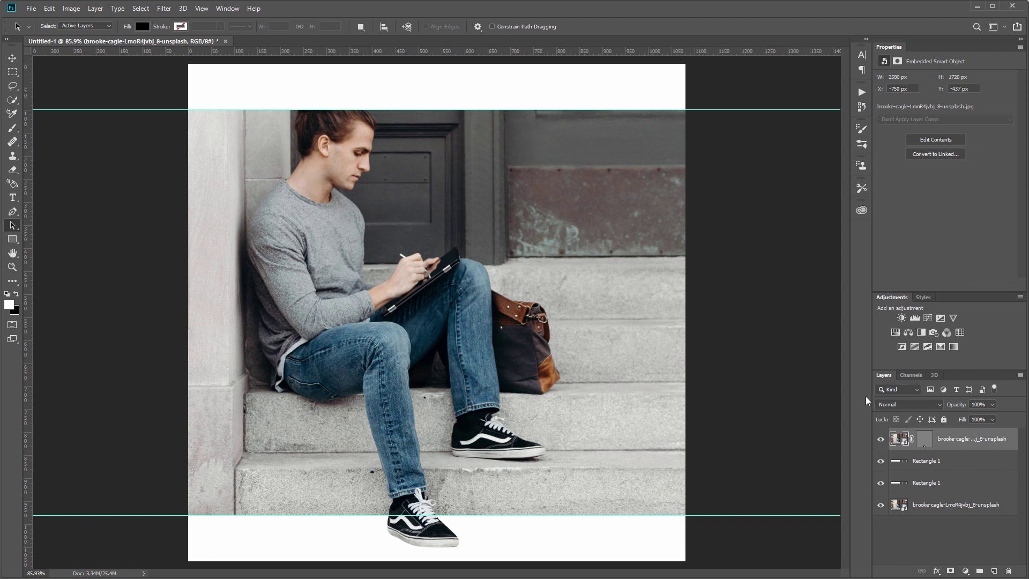
left_click(924, 440)
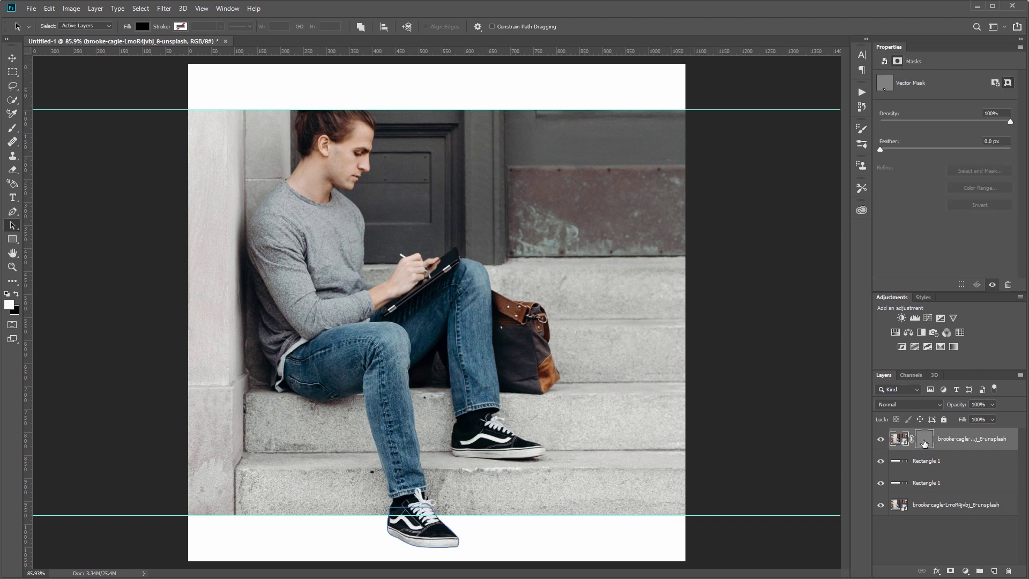
key("ctrl+v")
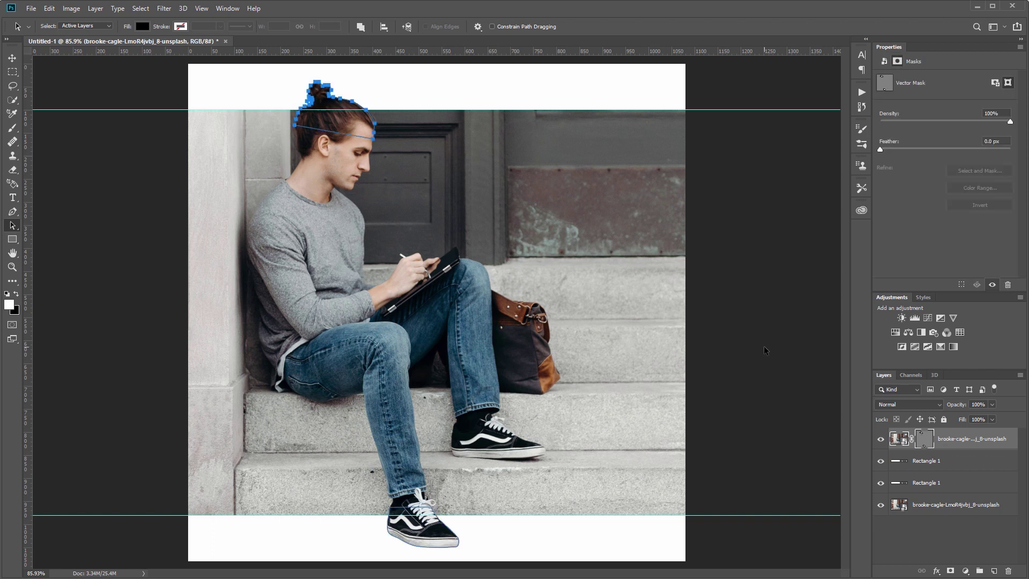
Step: Hide the guides and add an empty layer above the bottom white bar's layer
key("v")
left_click(764, 346)
key("ctrl+semicolon")
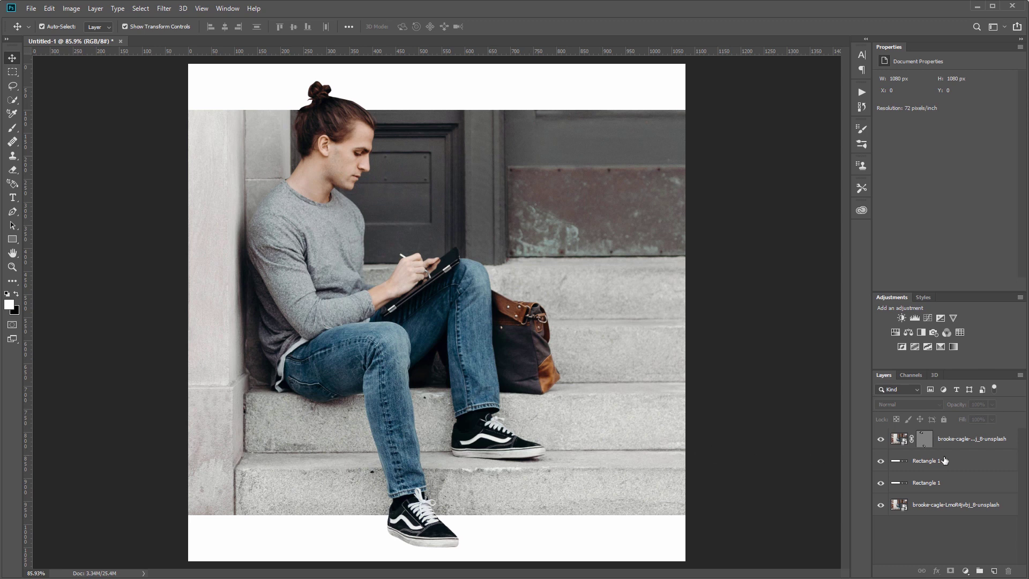
left_click(944, 461)
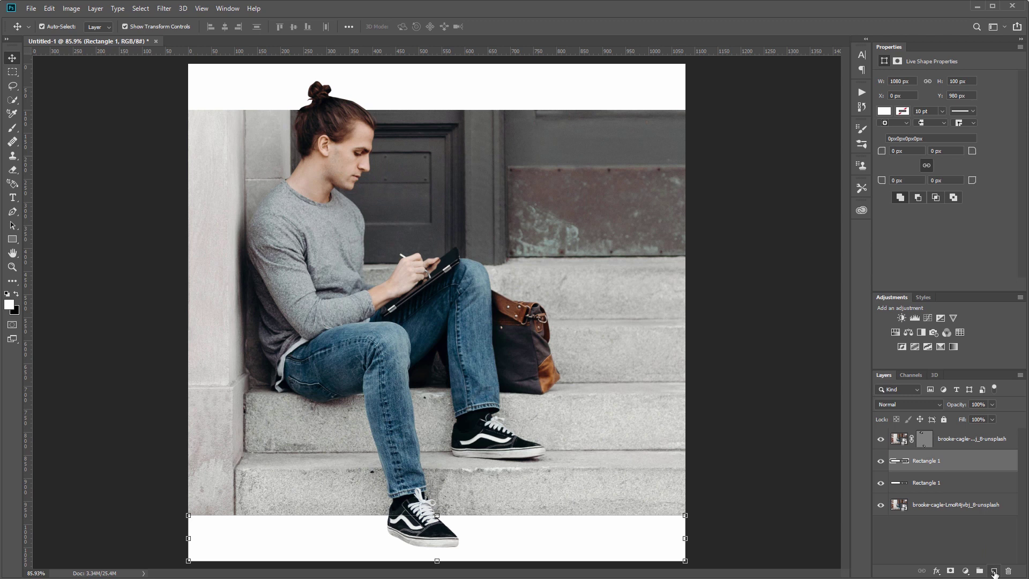
left_click(994, 572)
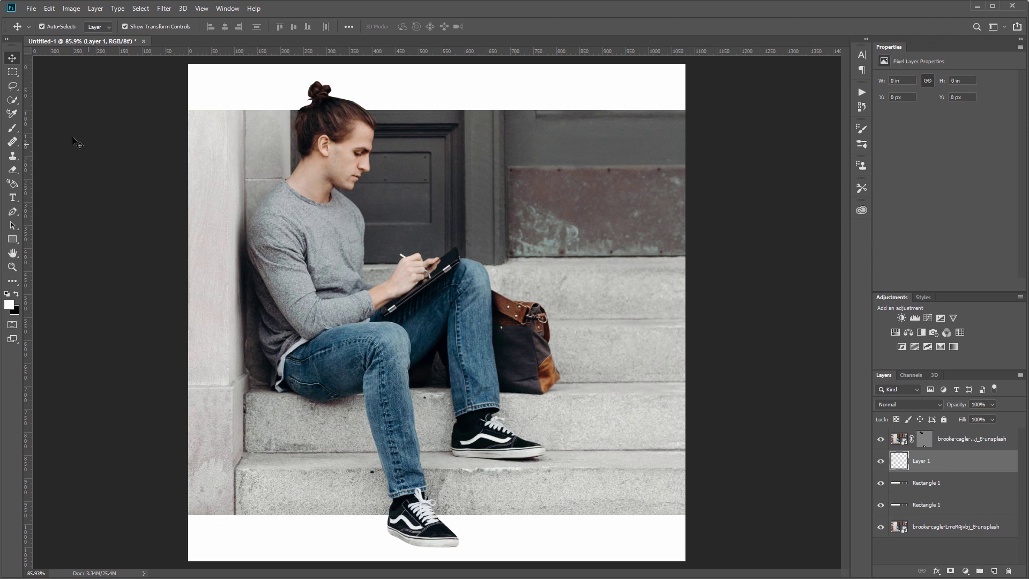
Step: Paint a soft black, 0%-hardness brush shadow under the lower shoe on Layer 1
left_click(10, 128)
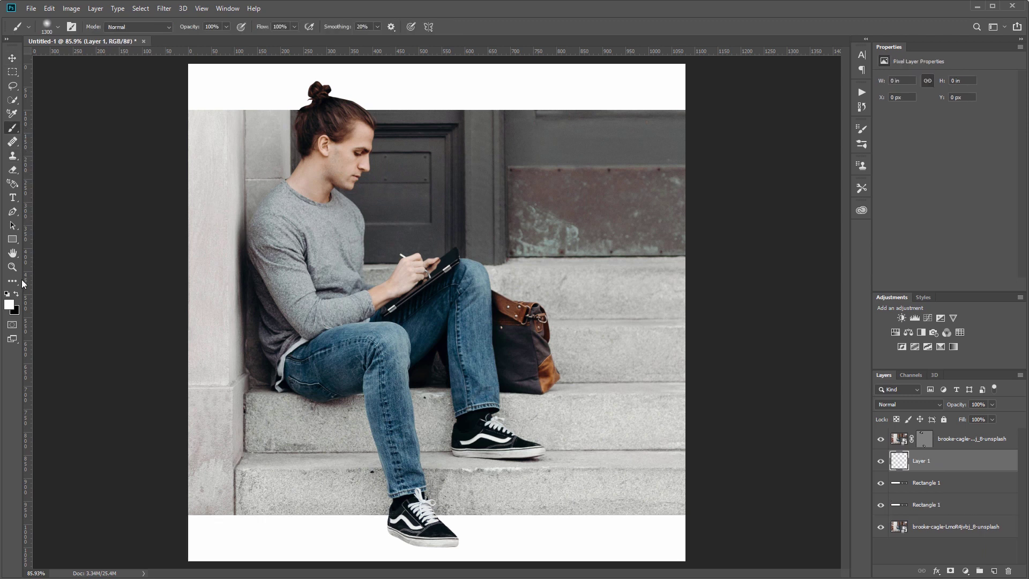
left_click(16, 296)
key("bracketleft")
key("bracketleft")
key("bracketleft")
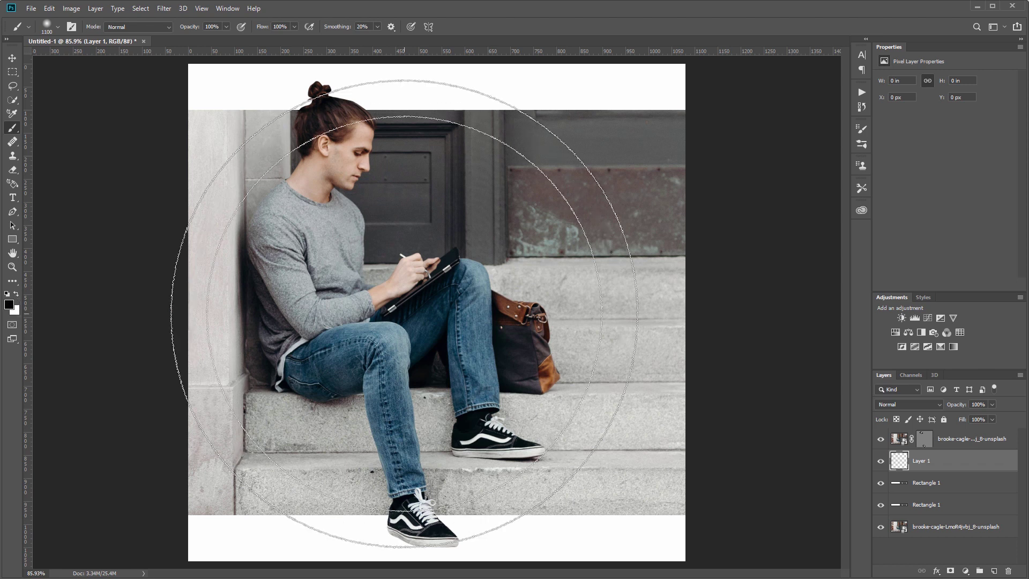
key("bracketleft")
key("bracketleft")
key("bracketleft")
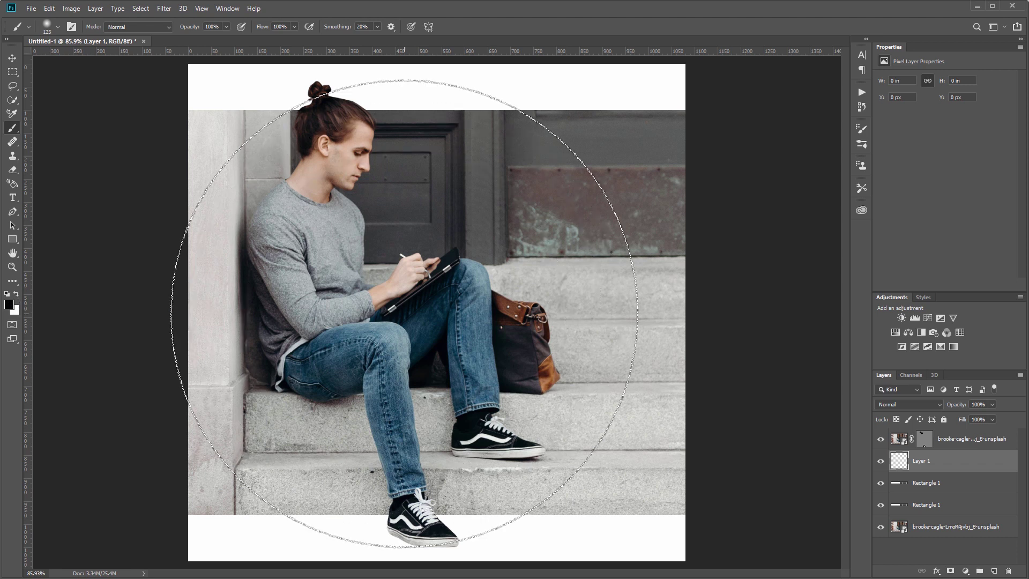
right_click(406, 313)
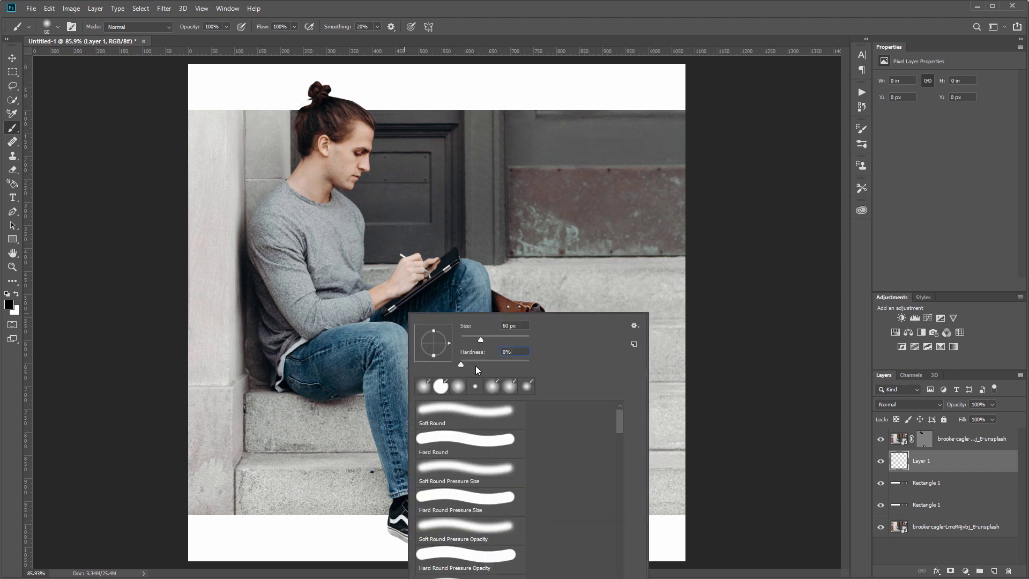
key("Return")
key("bracketright")
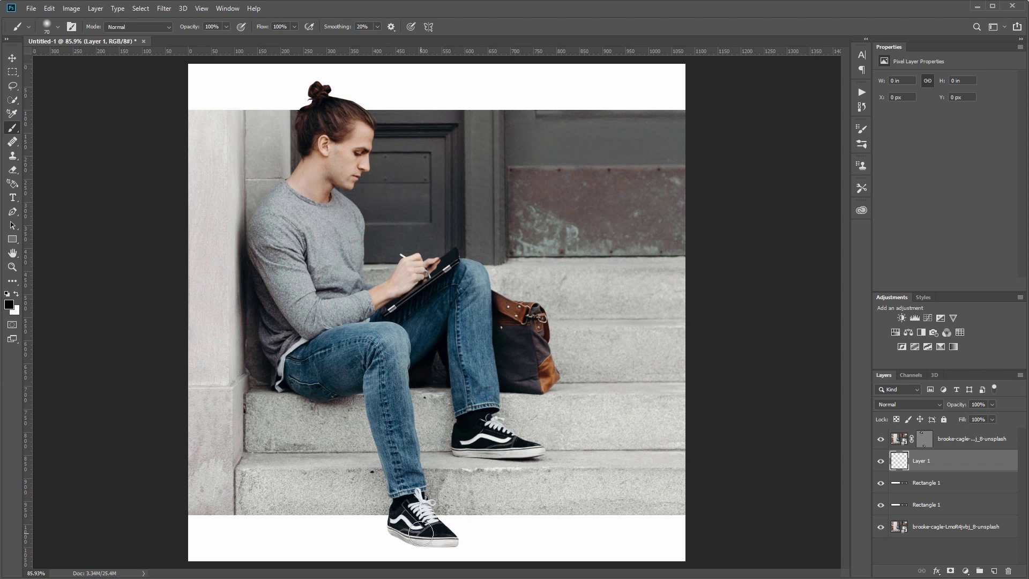
mouse_move(434, 539)
left_mouse_down()
mouse_move(363, 532)
mouse_move(456, 548)
left_mouse_up()
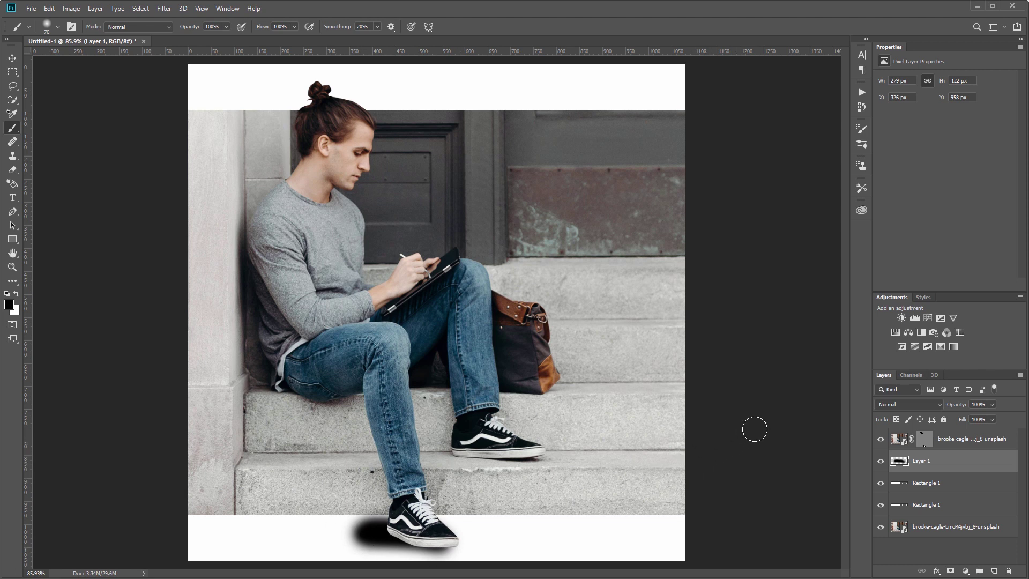
Step: Set shadow Layer 1 to 35% opacity and give it a blank layer mask
key("v")
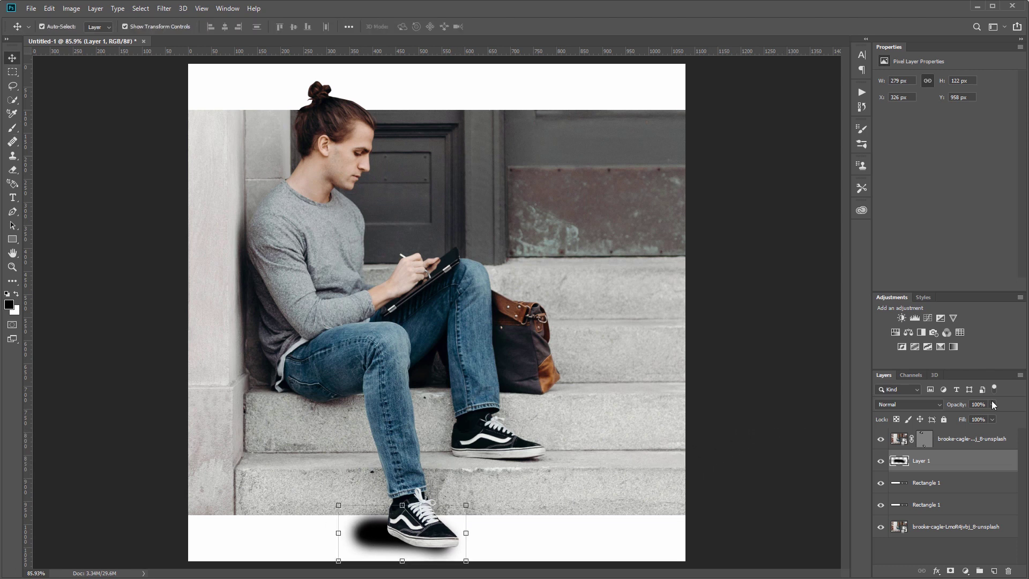
left_click_drag(957, 405, 777, 411)
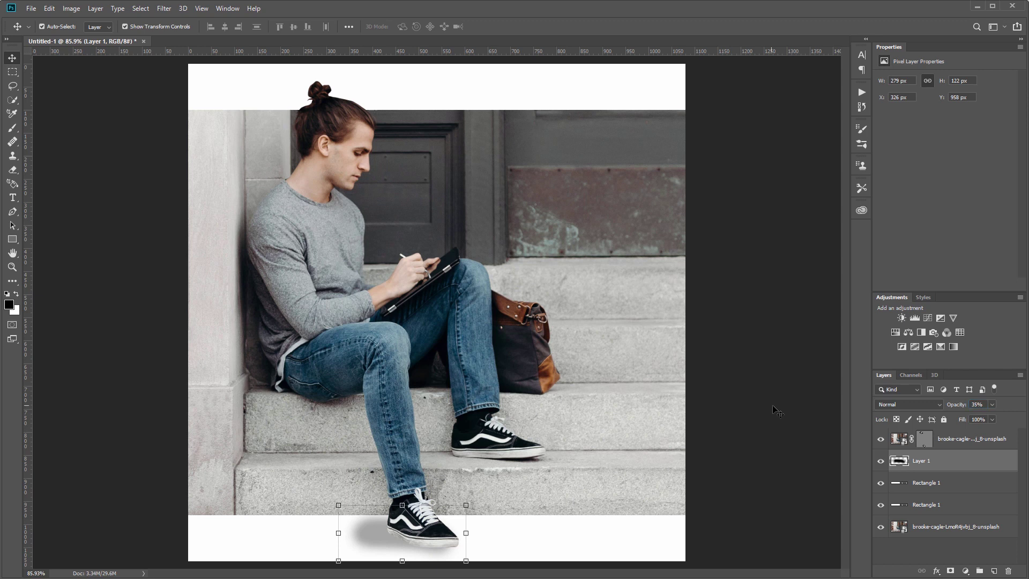
left_click(950, 571)
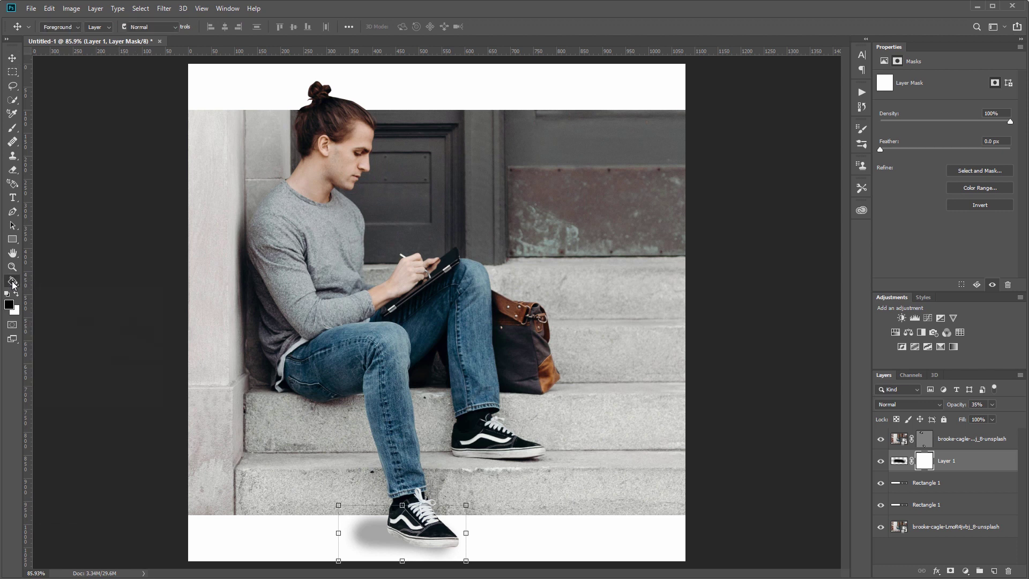
Step: Select the Gradient Tool from the extra tools and open the Gradient Editor
left_click(13, 283)
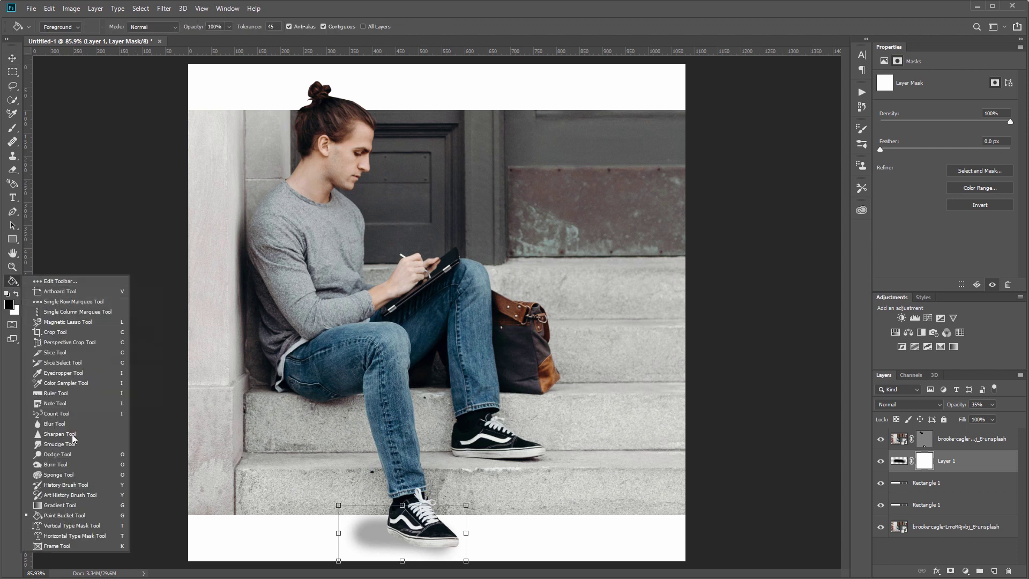
left_click(79, 507)
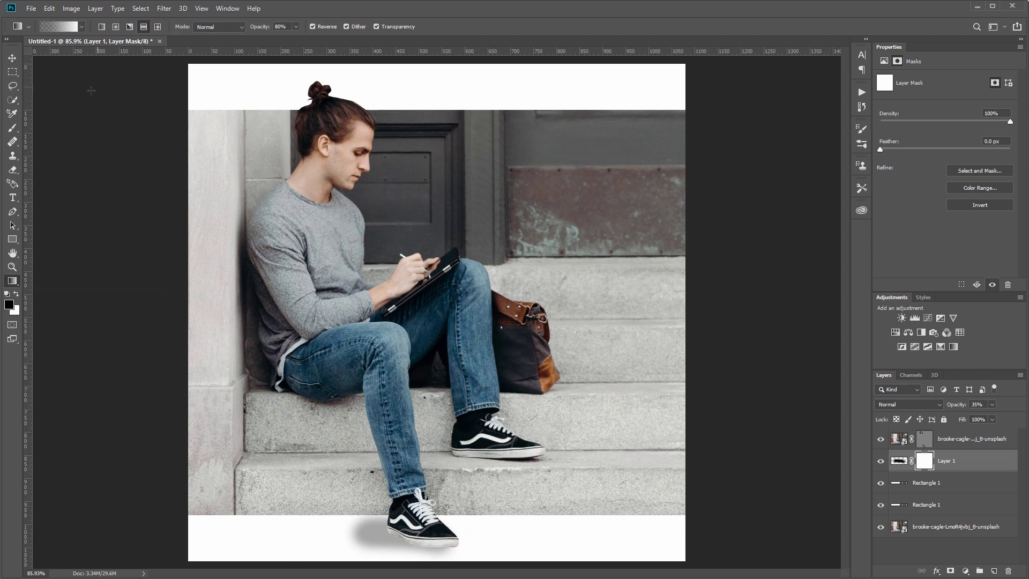
left_click(63, 27)
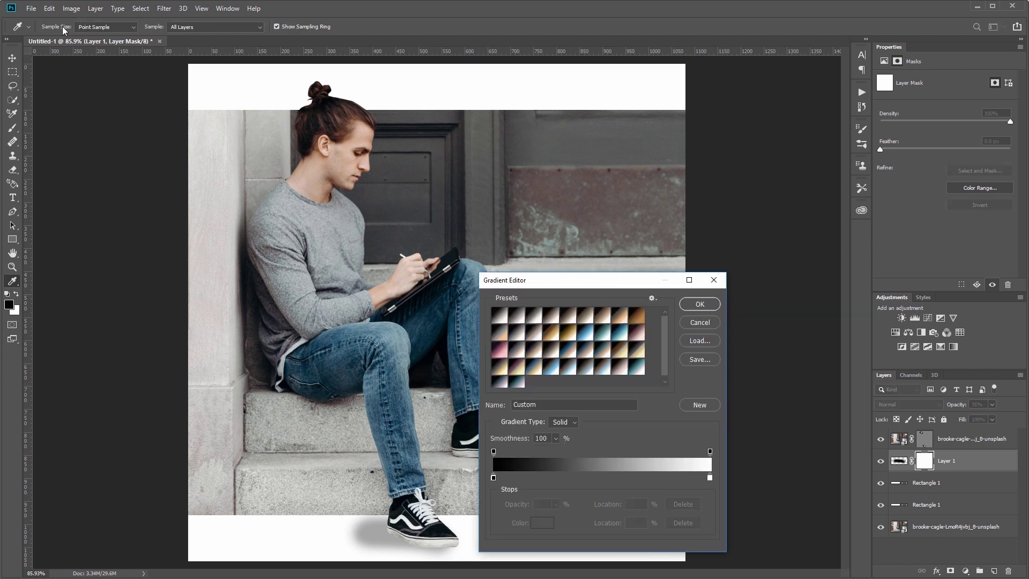
Step: Make the gradient run from black (000000) on the left stop to white (ffffff) on the right
left_click(493, 478)
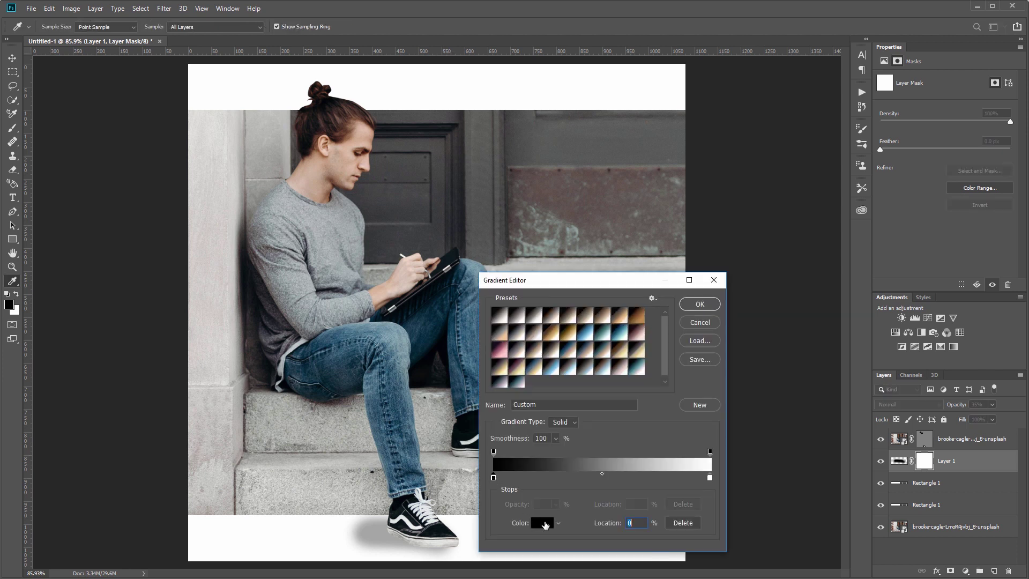
left_click(542, 523)
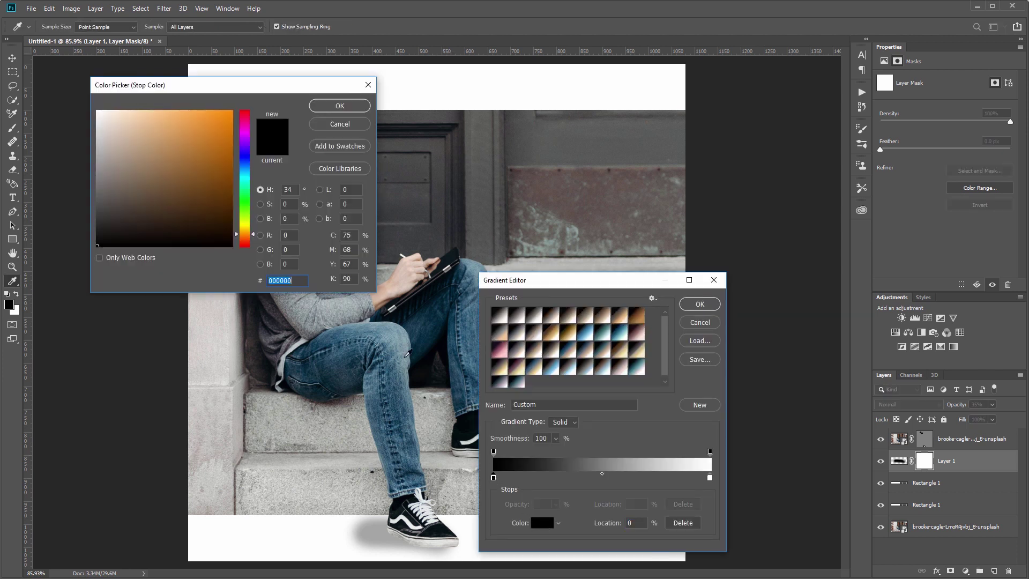
left_click(338, 106)
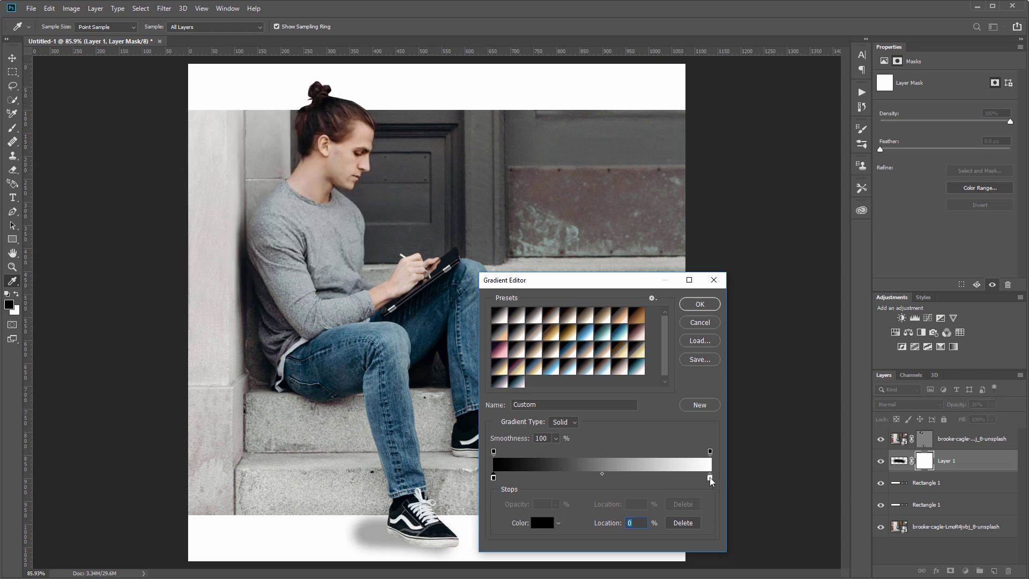
left_click(542, 522)
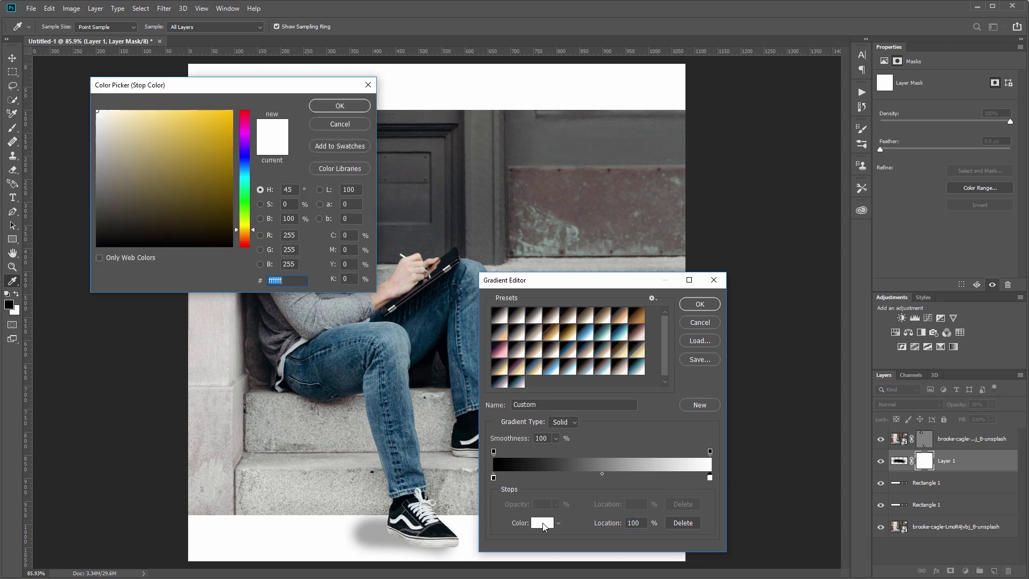
left_click(346, 106)
key("Return")
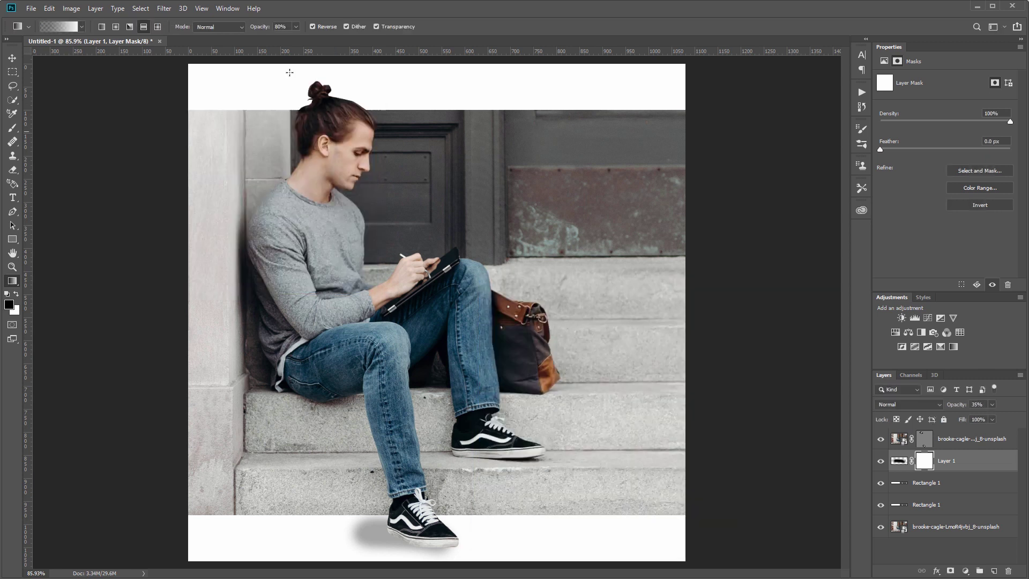
left_click(295, 27)
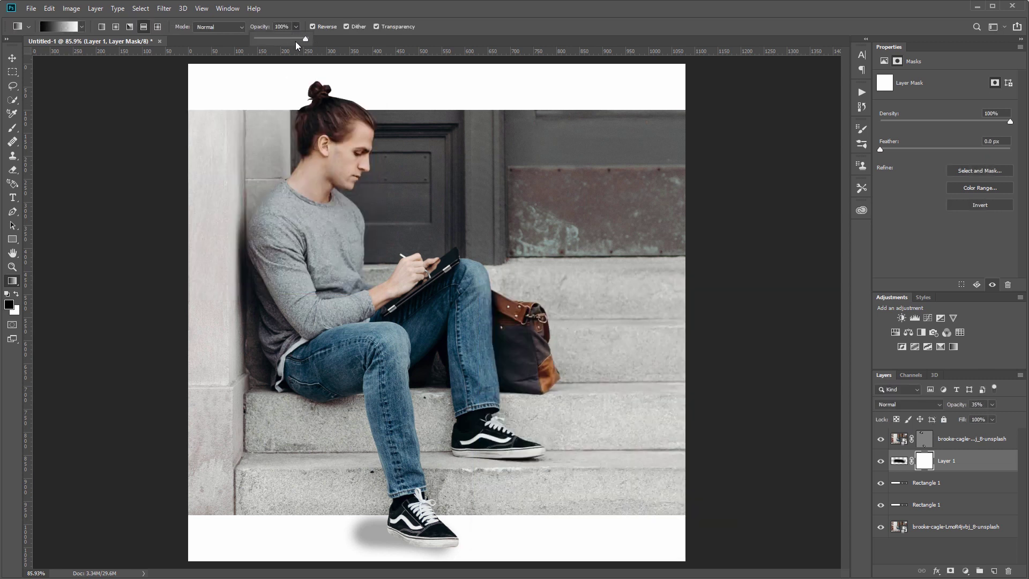
Step: Drag a linear gradient leftward across the shoe shadow on Layer 1's mask to fade its left end
left_click(101, 28)
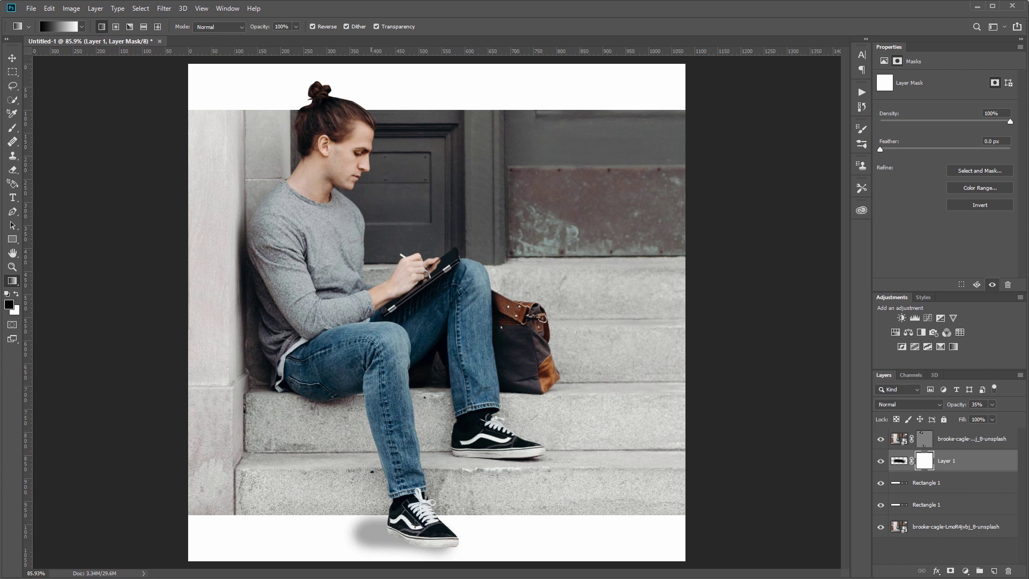
left_click_drag(429, 523, 344, 510)
left_click_drag(416, 531, 346, 516)
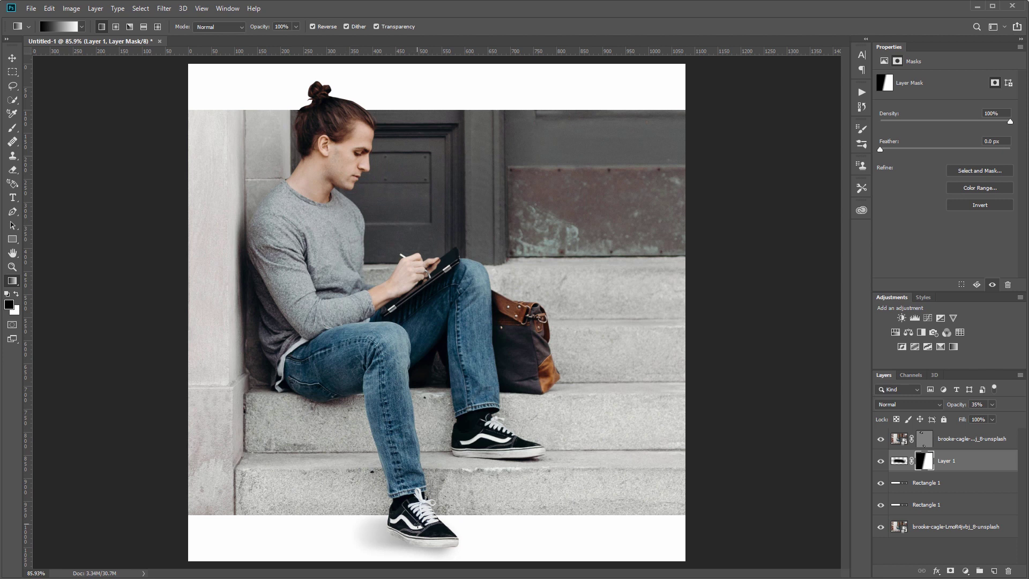
left_click_drag(419, 528, 366, 520)
Step: Add a new empty layer above the man cutout layer
left_click(980, 440)
left_click(994, 570)
key("v")
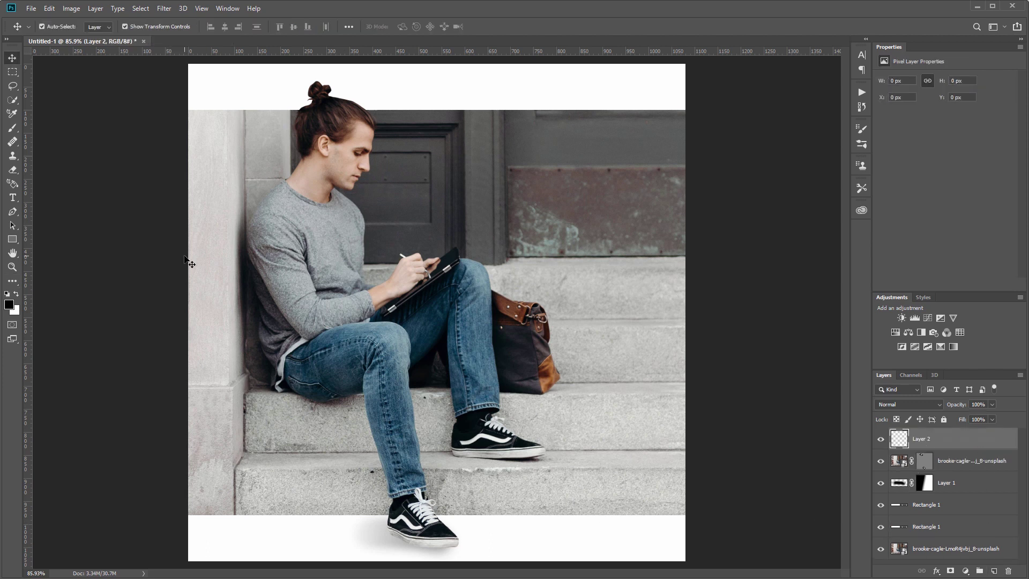
Step: Paint soft black over the lower shoe with an enlarged brush and clip it to the cutout
key("b")
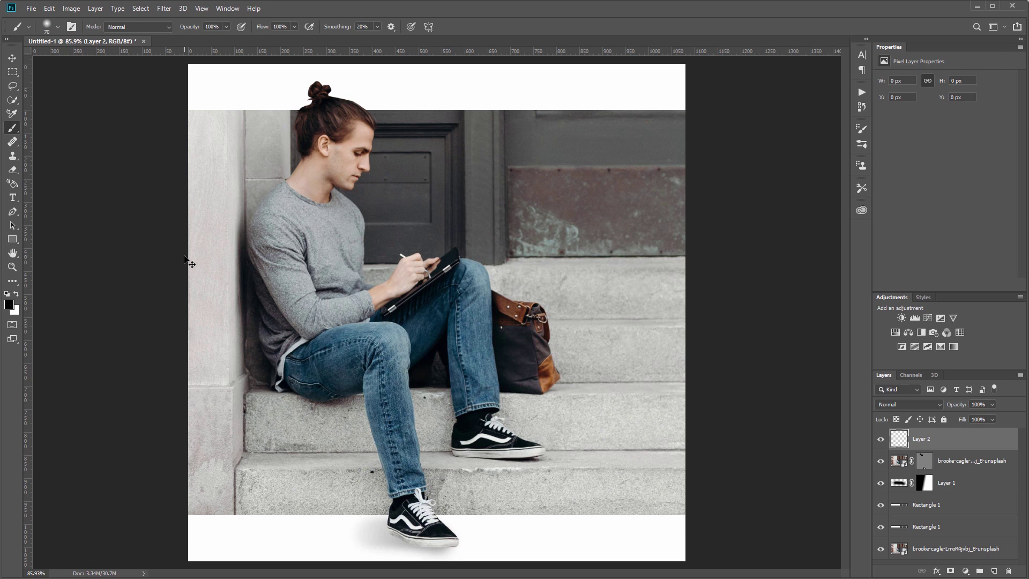
key("bracketright")
mouse_move(368, 510)
left_mouse_down()
mouse_move(394, 547)
mouse_move(445, 562)
mouse_move(374, 528)
mouse_move(420, 551)
left_mouse_up()
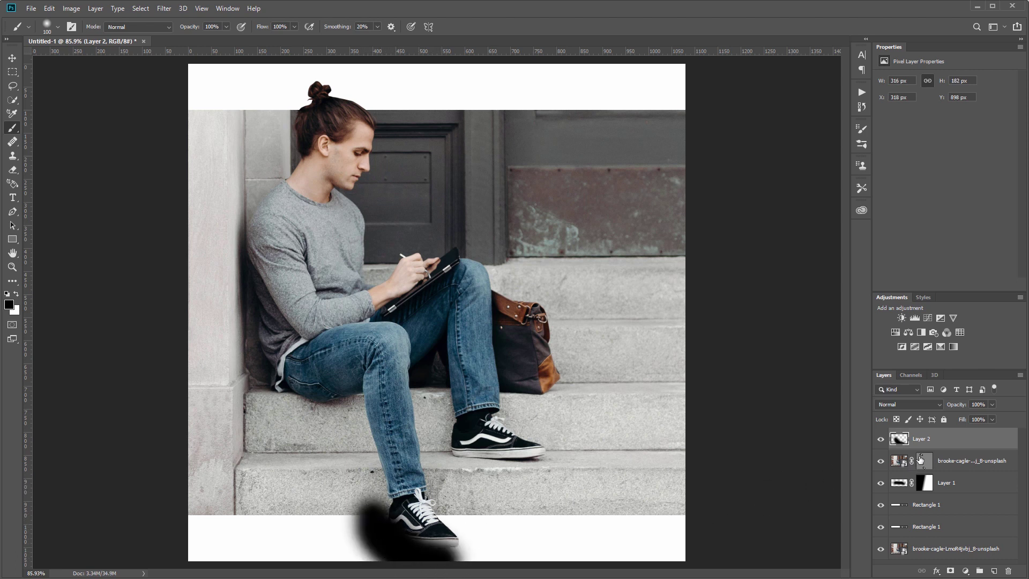
left_click(965, 448, "alt")
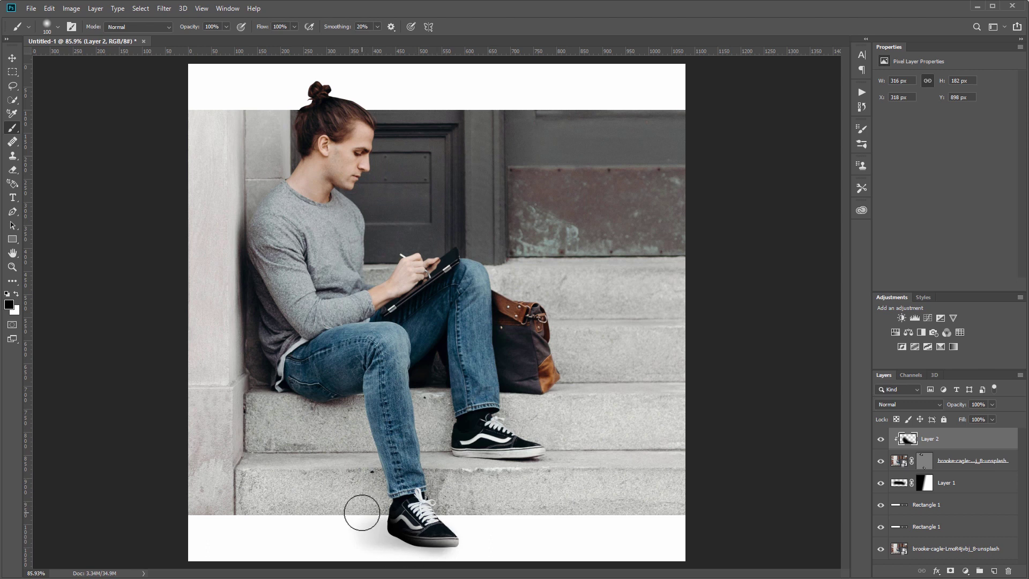
Step: Lower Layer 2's shoe shadow to 65% opacity and deselect to view the result
key("v")
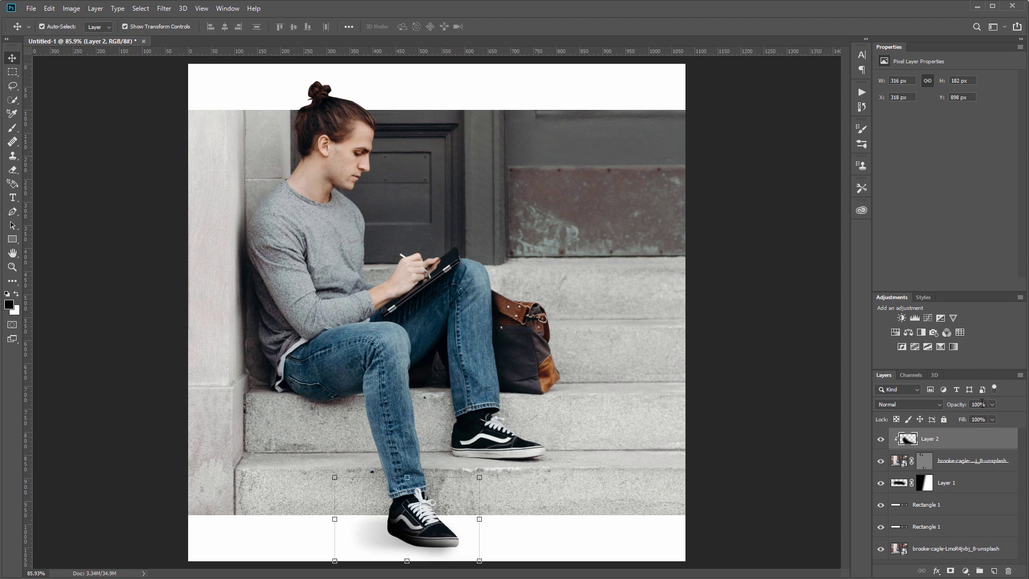
left_click(982, 405)
type("65")
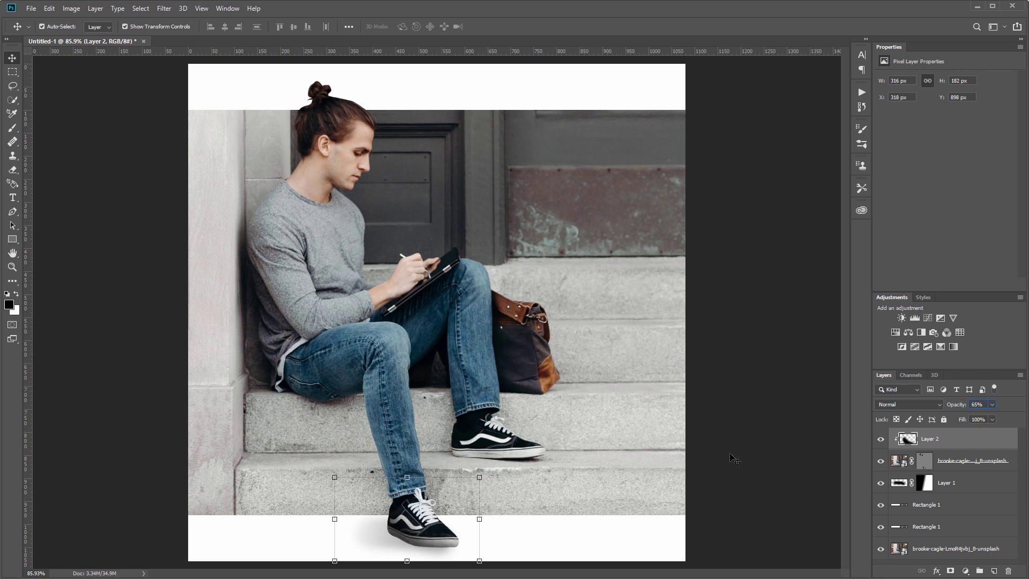
left_click(732, 457)
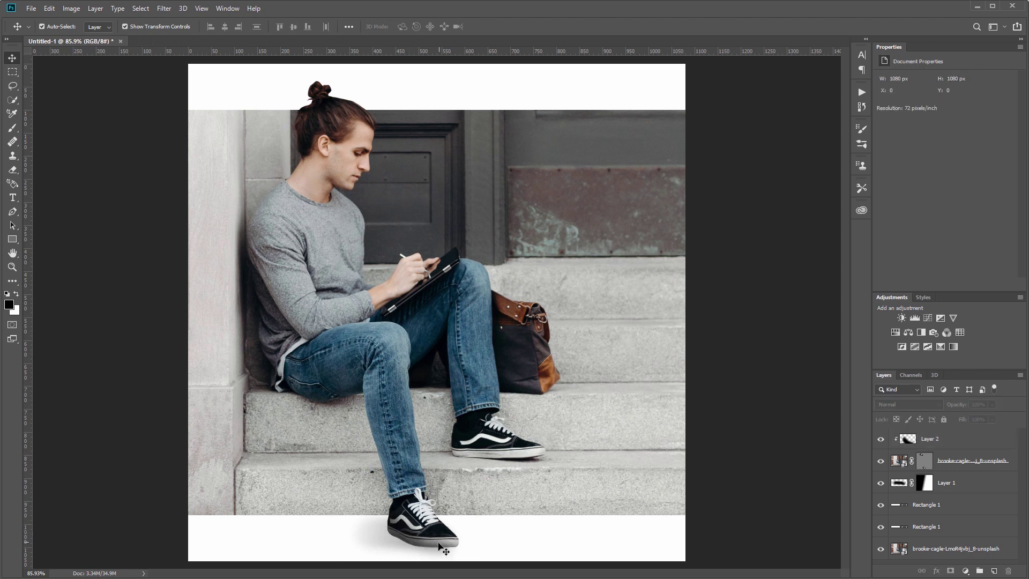